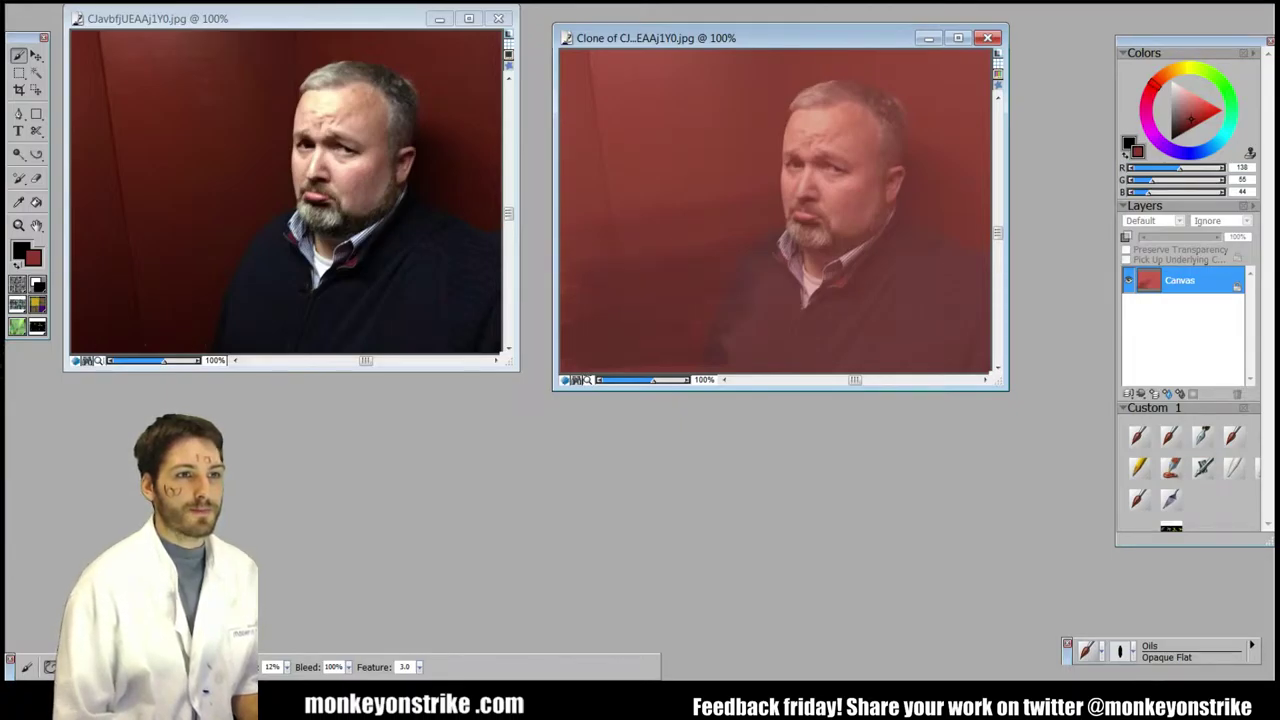
Step: Turn off tracing paper and paint broad horizontal dark red strokes across the lower and middle red background of the clone
key(ctrl+t)
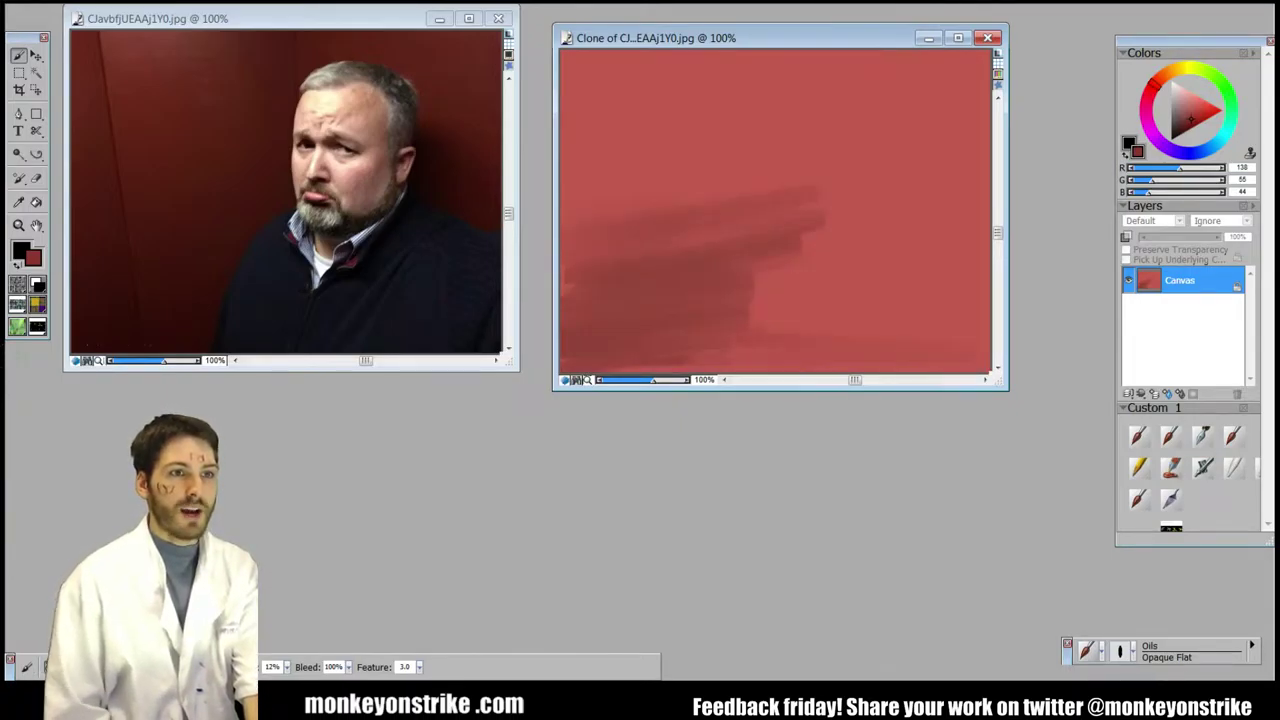
drag(660, 369, 988, 355)
drag(832, 345, 988, 346)
drag(760, 332, 988, 329)
drag(848, 338, 940, 338)
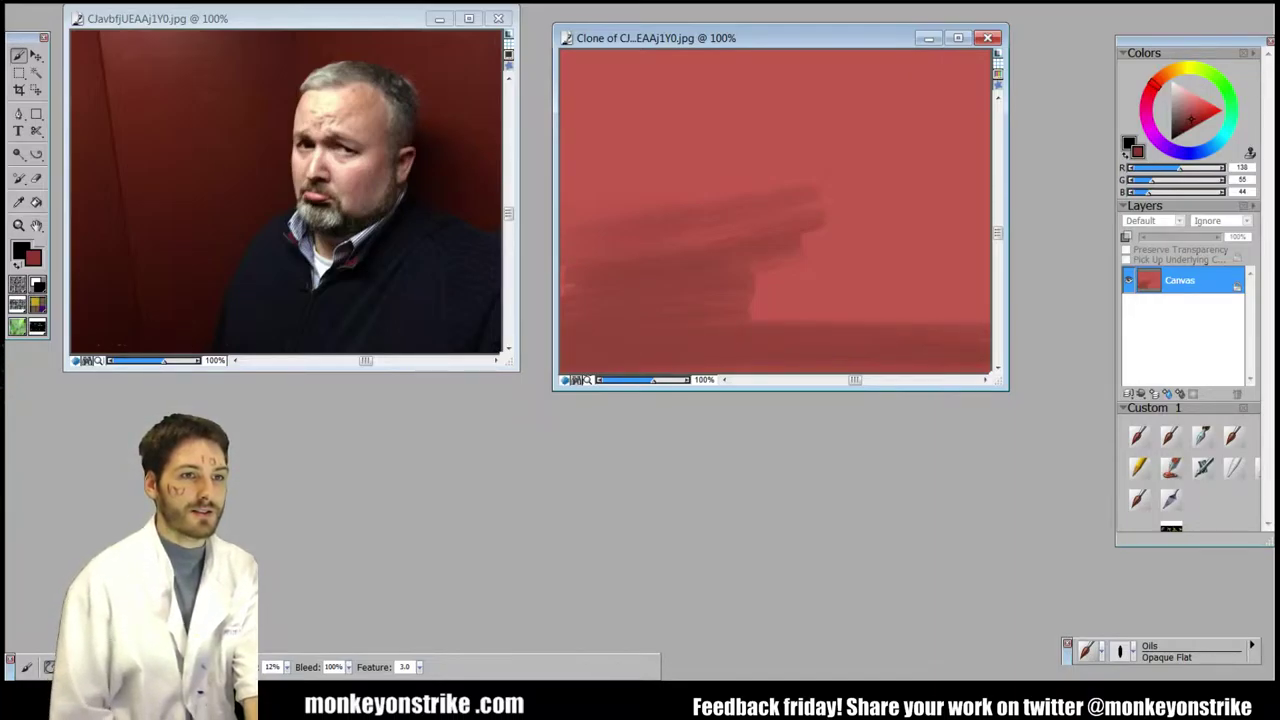
drag(566, 320, 988, 316)
drag(988, 307, 566, 304)
mouse_move(566, 296)
mouse_down()
mouse_move(988, 293)
mouse_move(566, 285)
mouse_up()
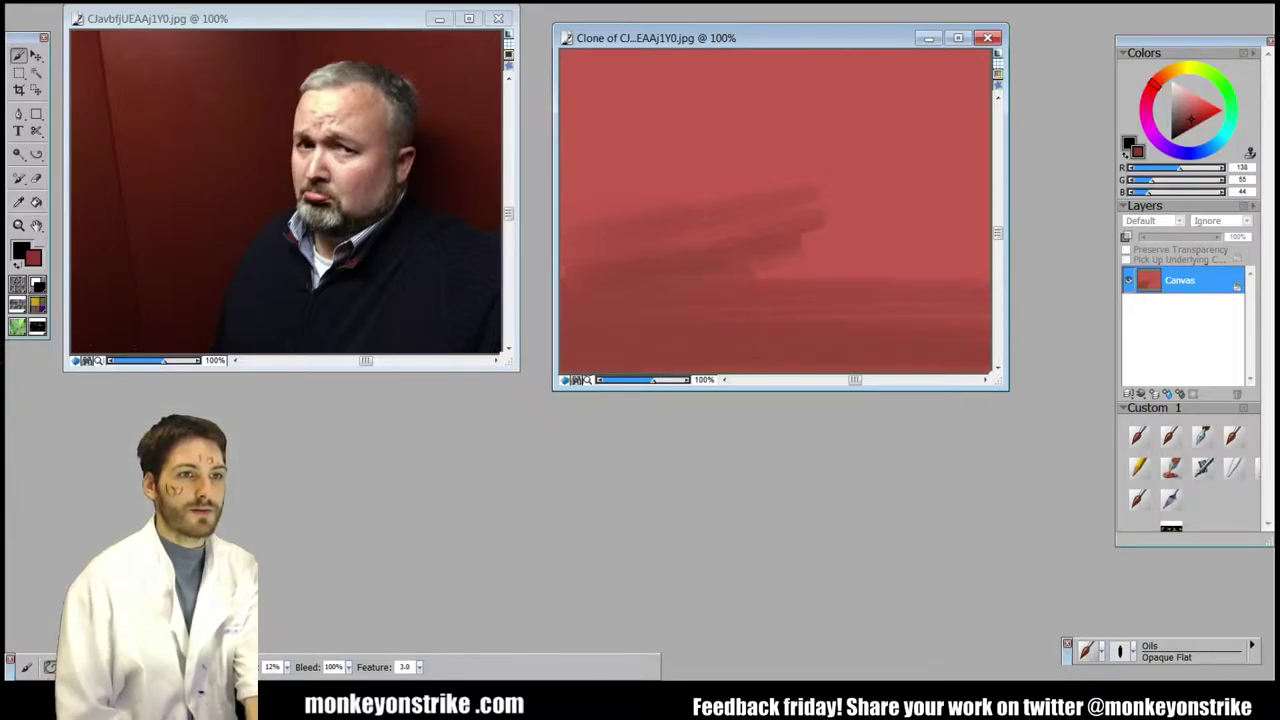
drag(752, 271, 928, 271)
drag(768, 256, 900, 256)
mouse_move(800, 238)
mouse_down()
mouse_move(896, 238)
mouse_move(896, 222)
mouse_up()
drag(792, 207, 896, 207)
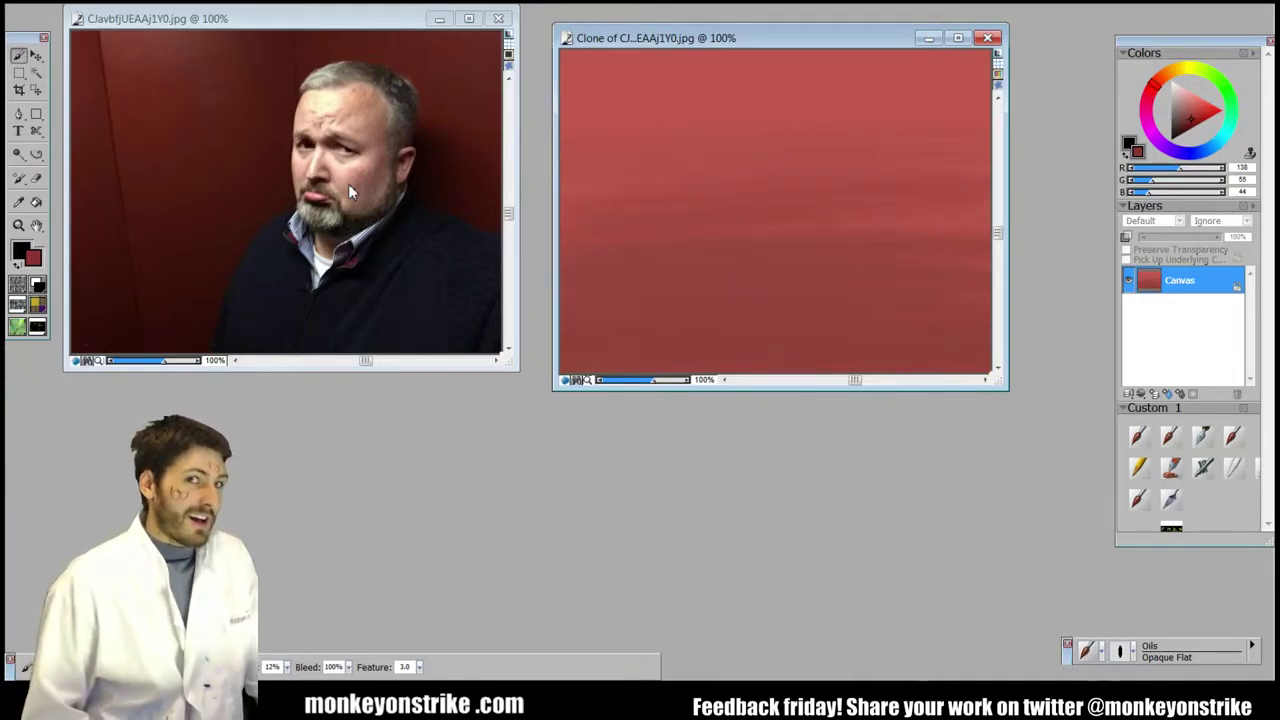
Step: Set the painting colour to black and compare the red background with the source photo using tracing paper
click(1173, 138)
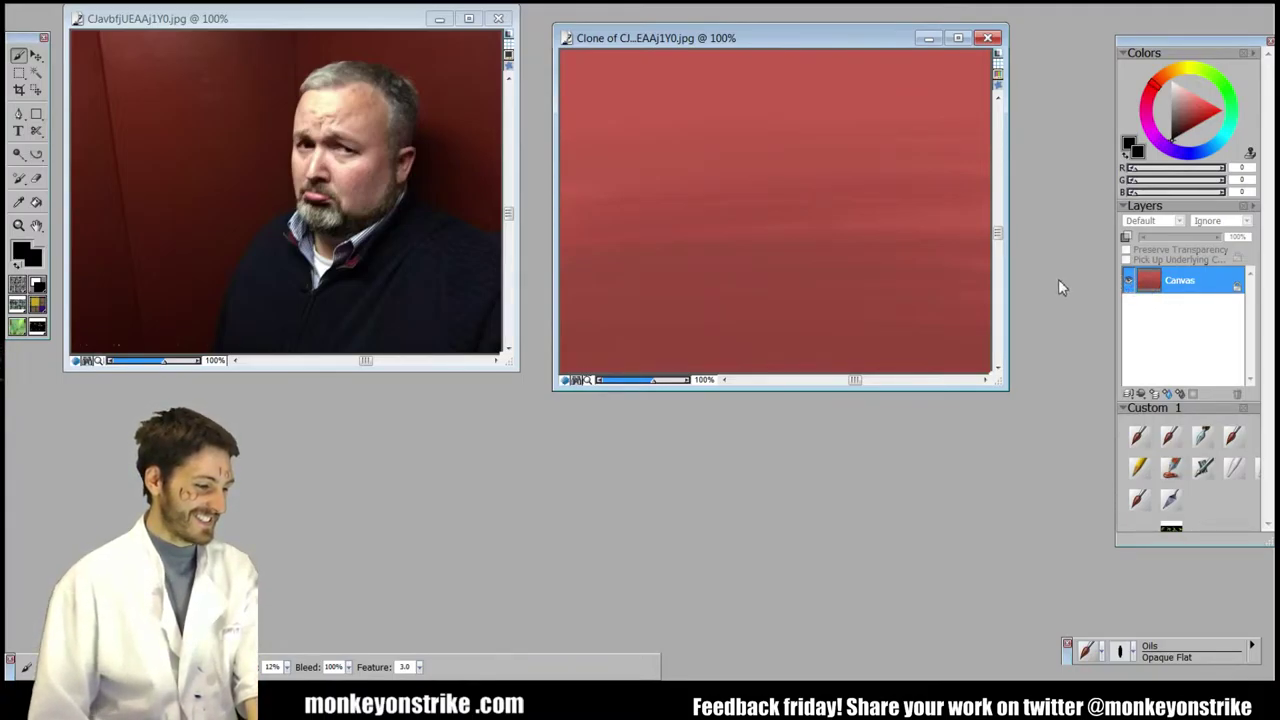
key(ctrl+t)
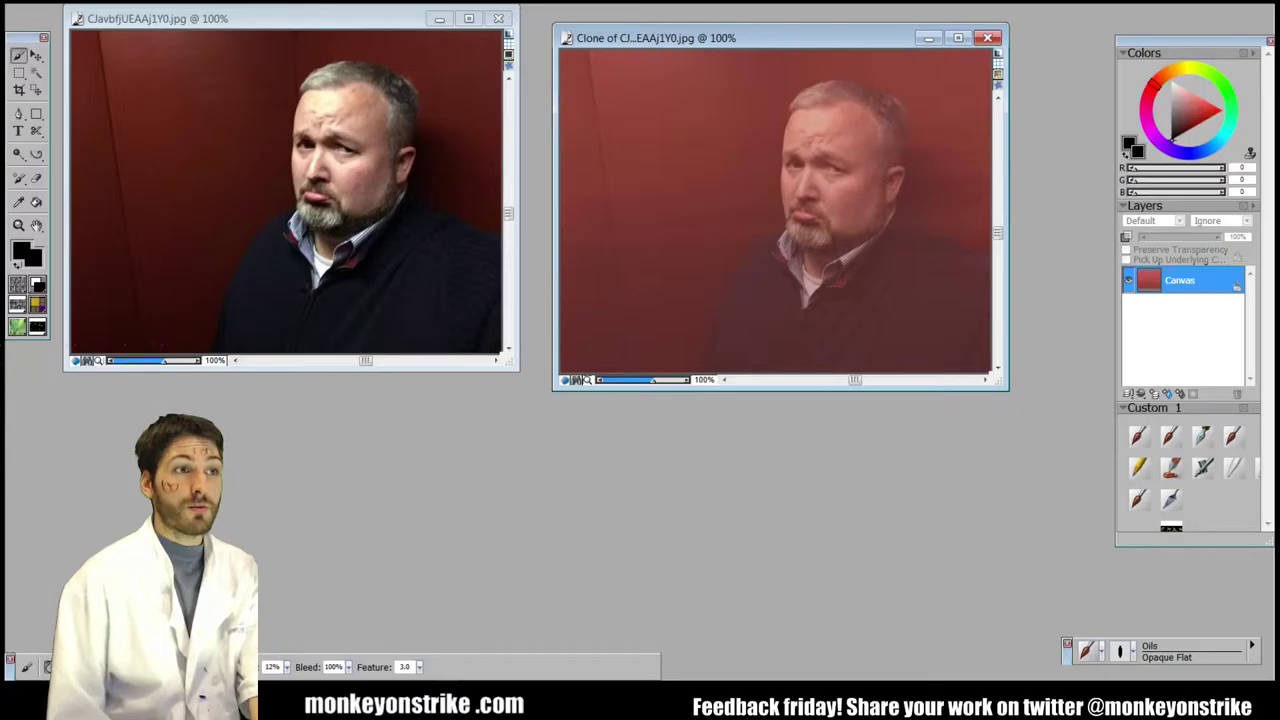
key(ctrl+t)
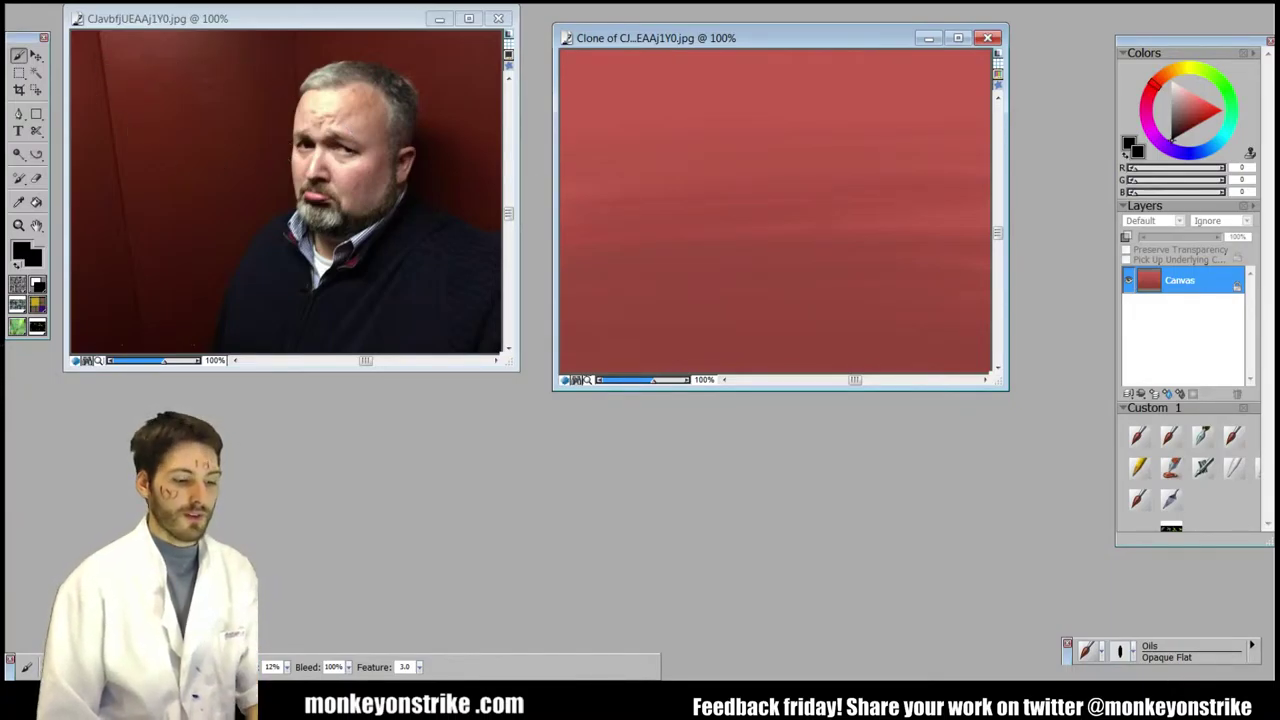
key(ctrl+t)
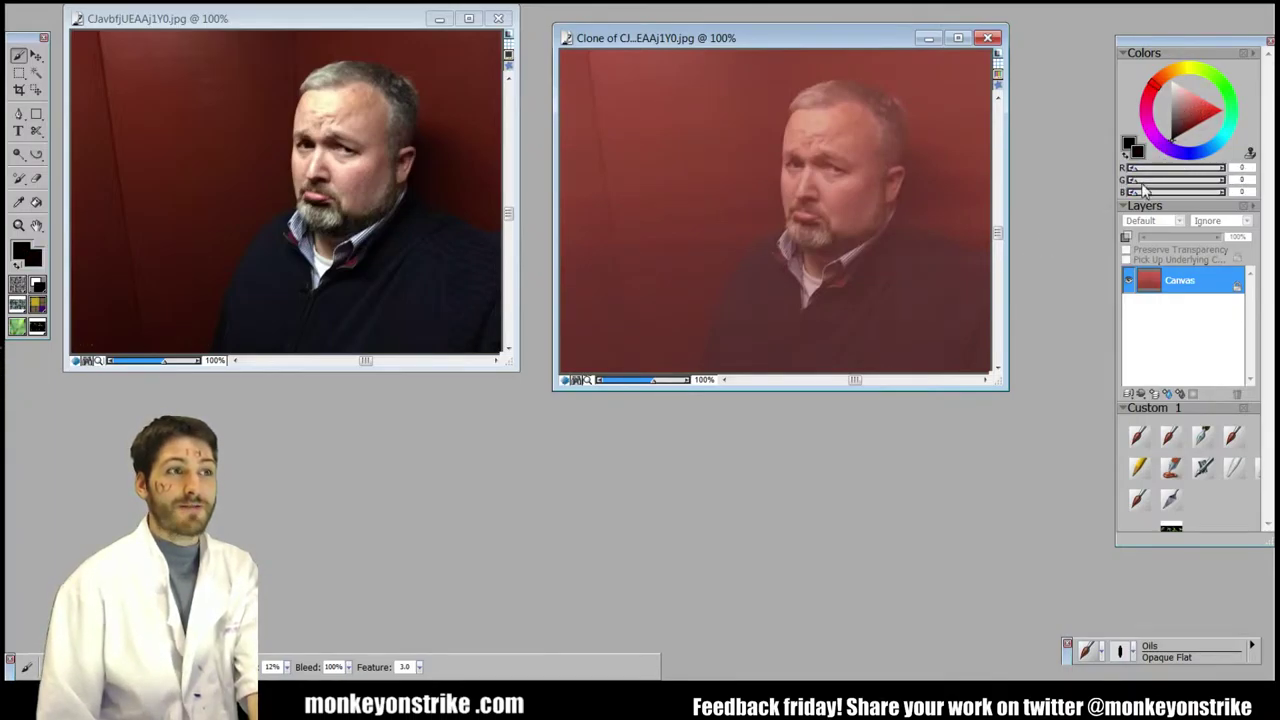
key(ctrl+t)
key(ctrl+t)
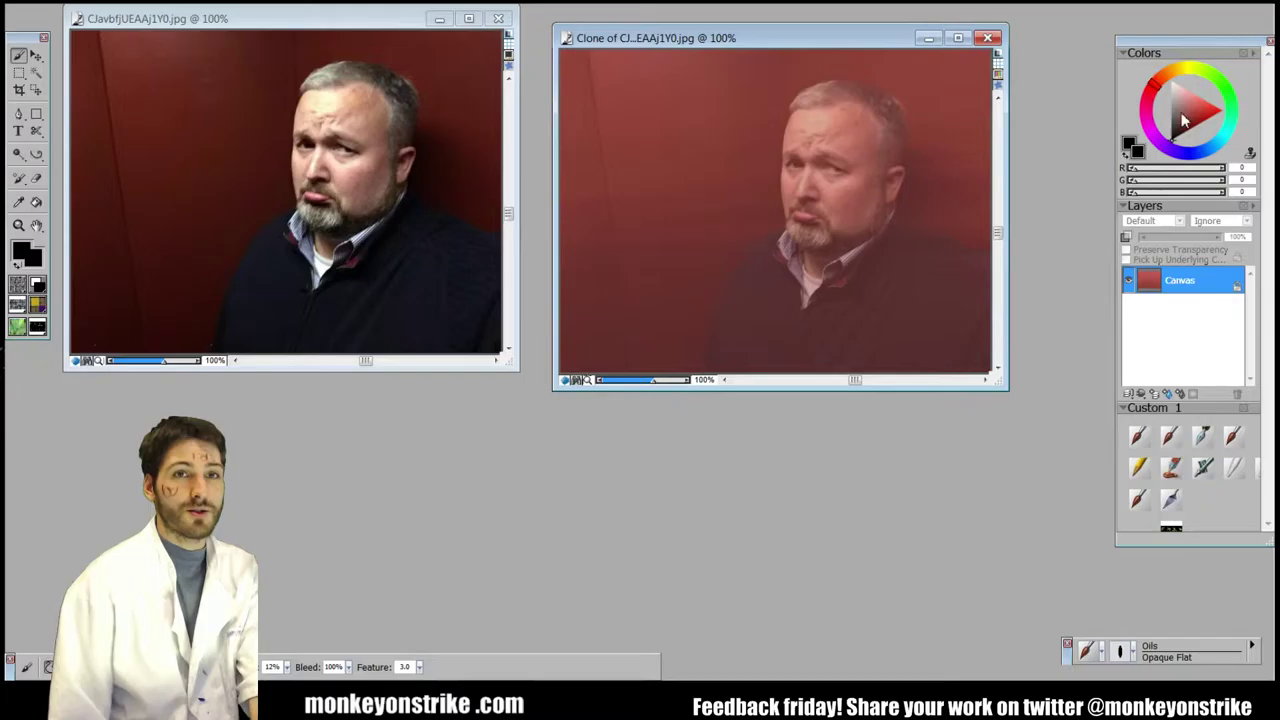
key(ctrl+t)
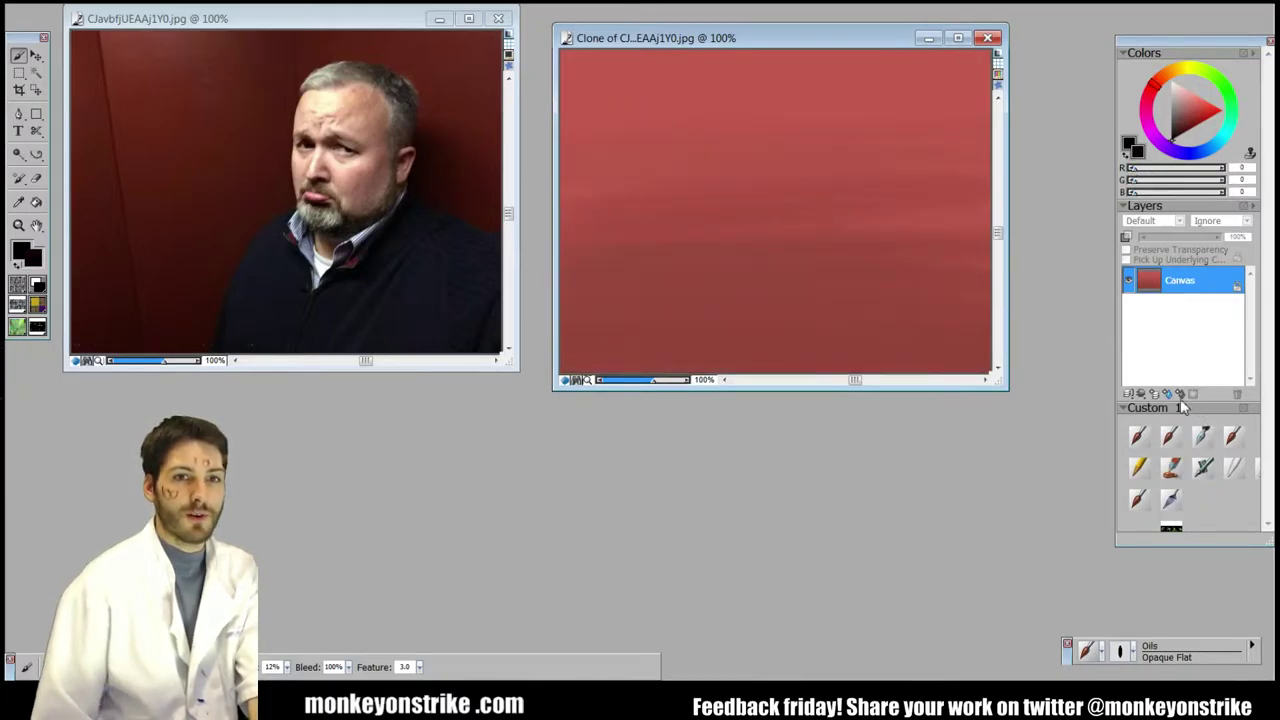
Step: Add a new layer and paint a solid round black blob in the canvas's upper-left corner
click(1162, 394)
click(638, 90)
mouse_move(638, 95)
mouse_down()
mouse_move(590, 85)
mouse_move(645, 130)
mouse_move(648, 85)
mouse_move(600, 95)
mouse_move(622, 108)
mouse_up()
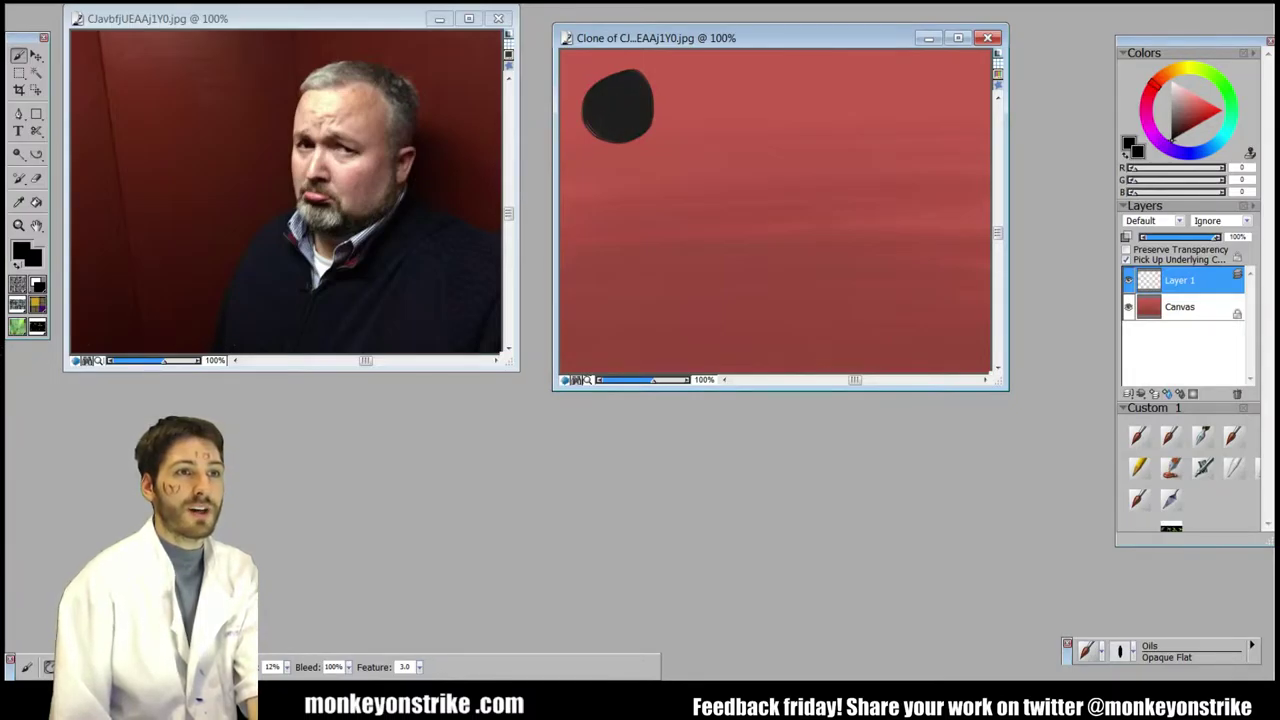
Step: Blend a light peach (RGB 230, 187, 160) and a brown (RGB 158, 121, 96) stroke diagonally into the black blob
click(1182, 93)
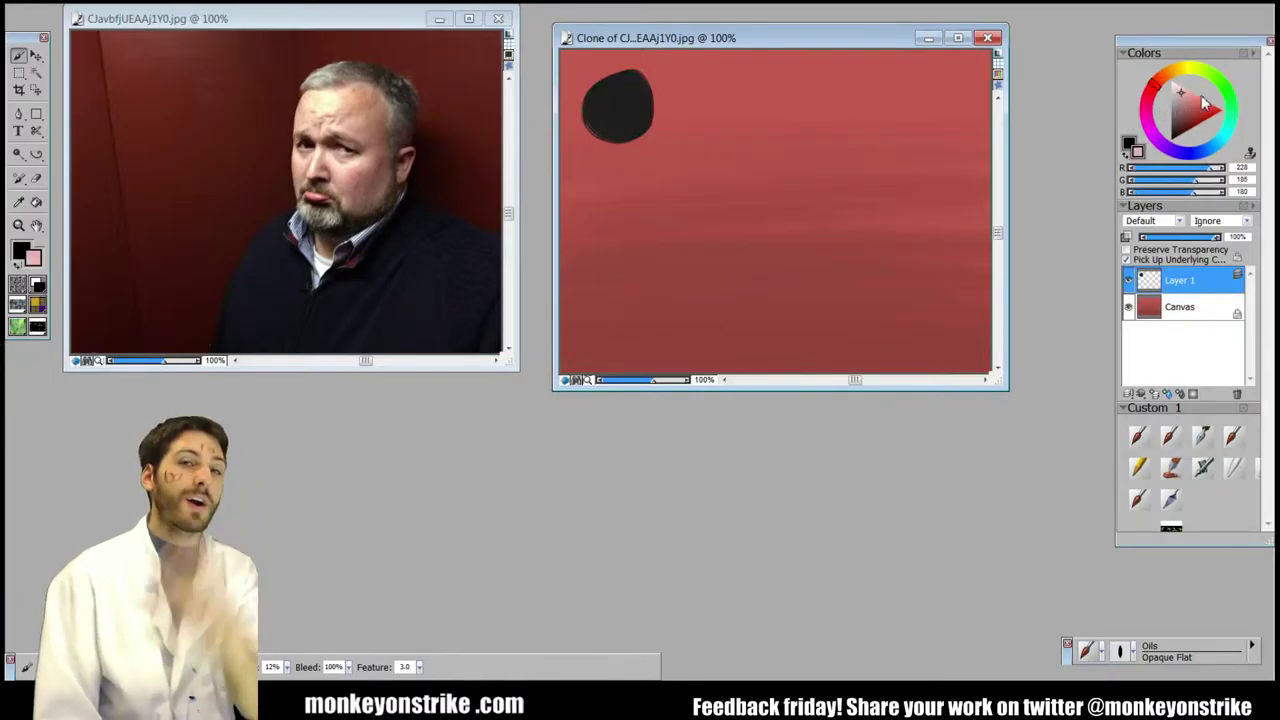
mouse_move(1205, 103)
mouse_down()
mouse_move(1178, 70)
mouse_move(1163, 76)
mouse_up()
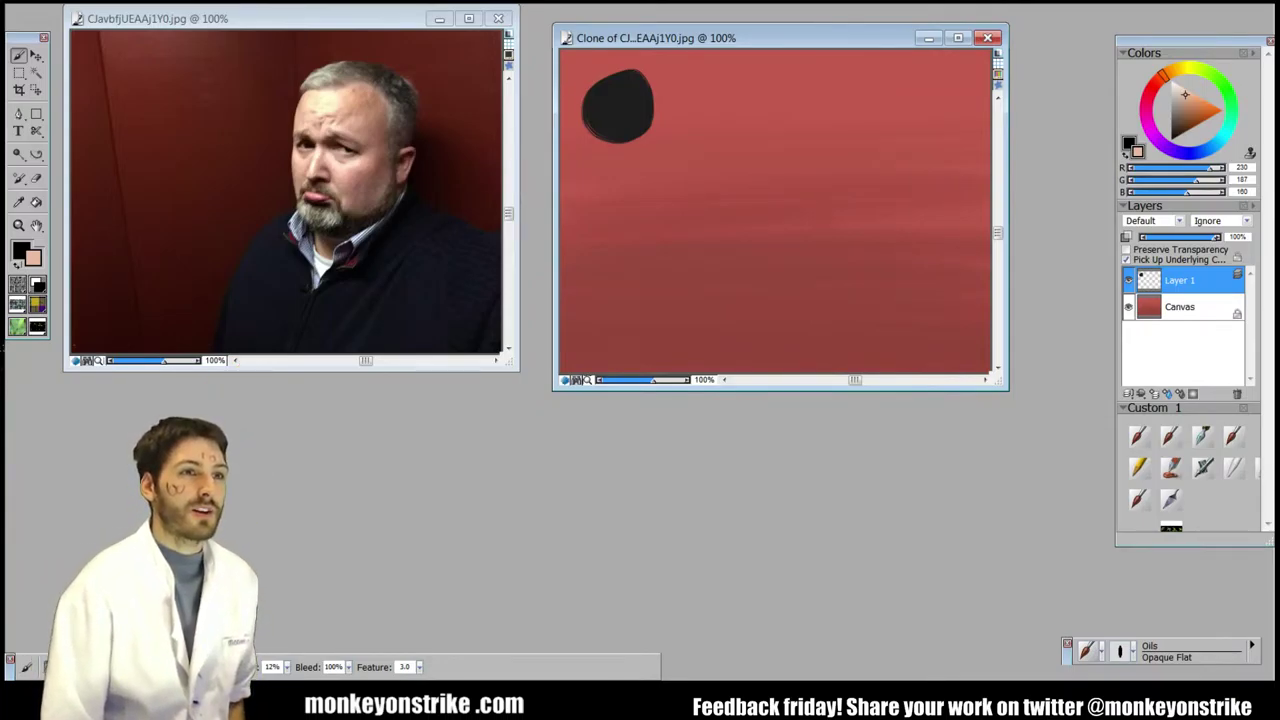
drag(597, 116, 620, 80)
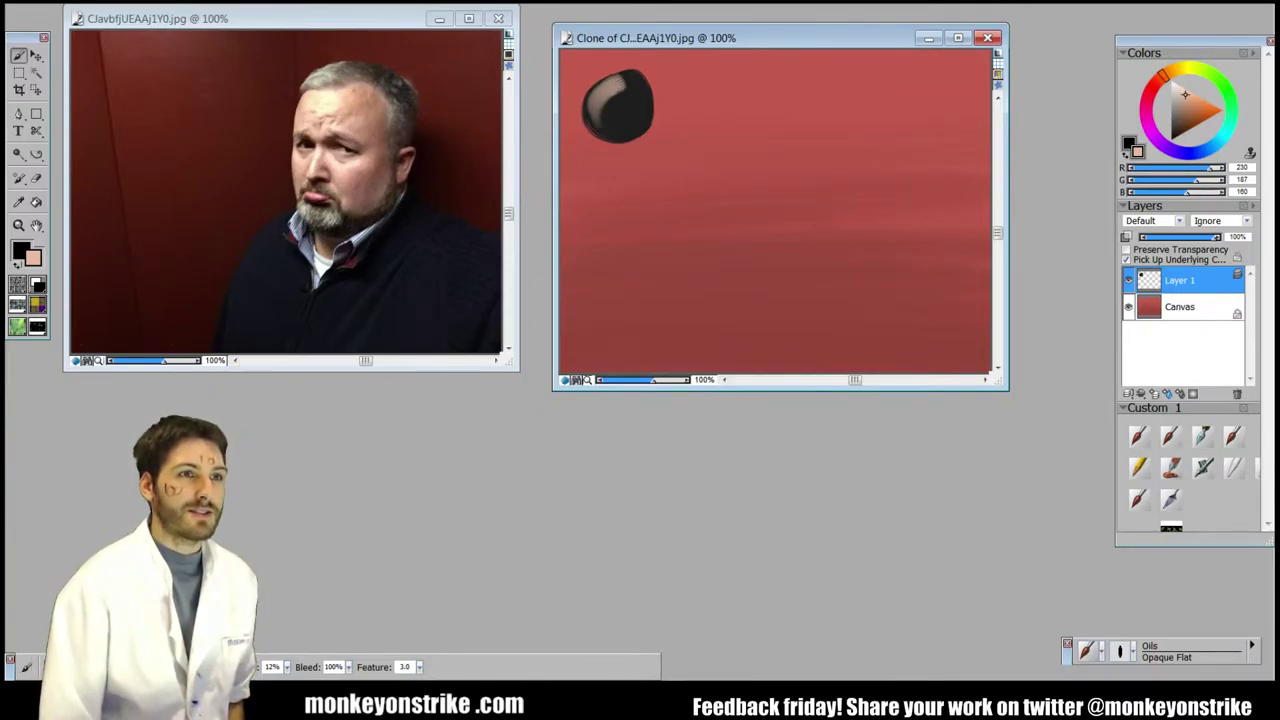
click(1183, 110)
mouse_move(600, 128)
mouse_down()
mouse_move(626, 88)
mouse_move(645, 84)
mouse_up()
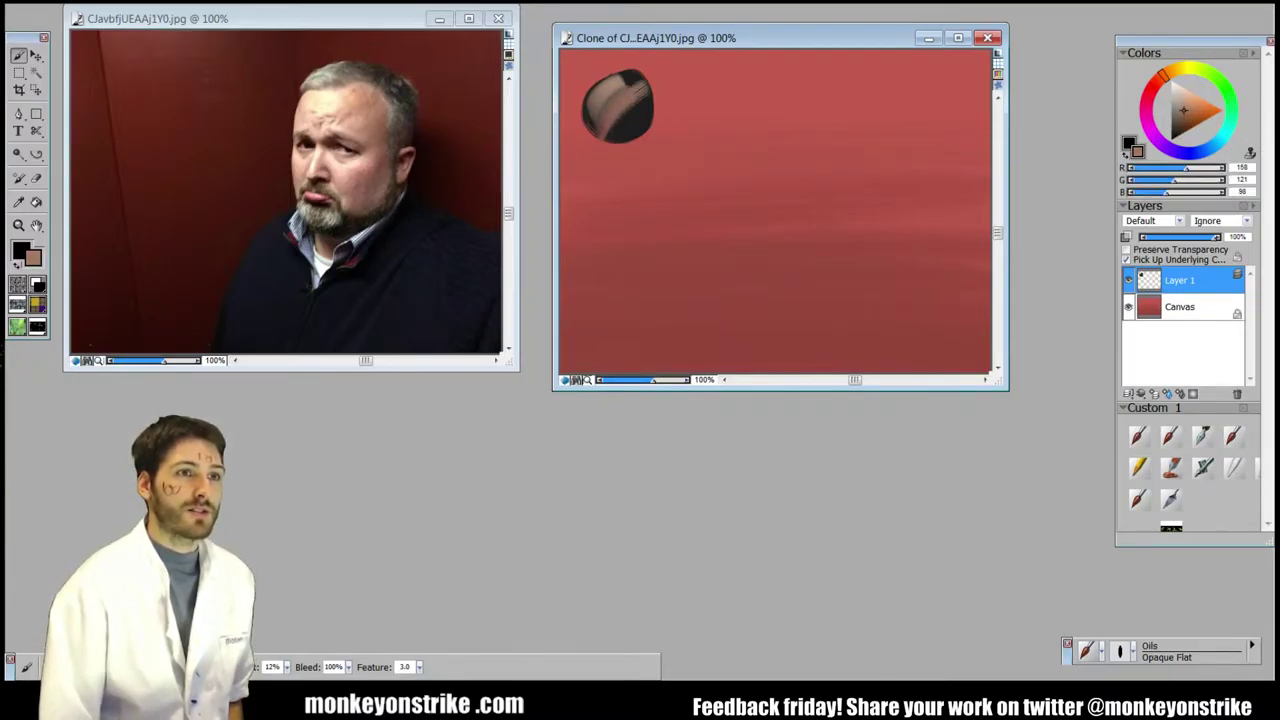
Step: Shade the blob's right side with purple (RGB 111, 45, 117), and blend in a duller purple (RGB 87, 47, 91)
click(1159, 140)
click(1185, 122)
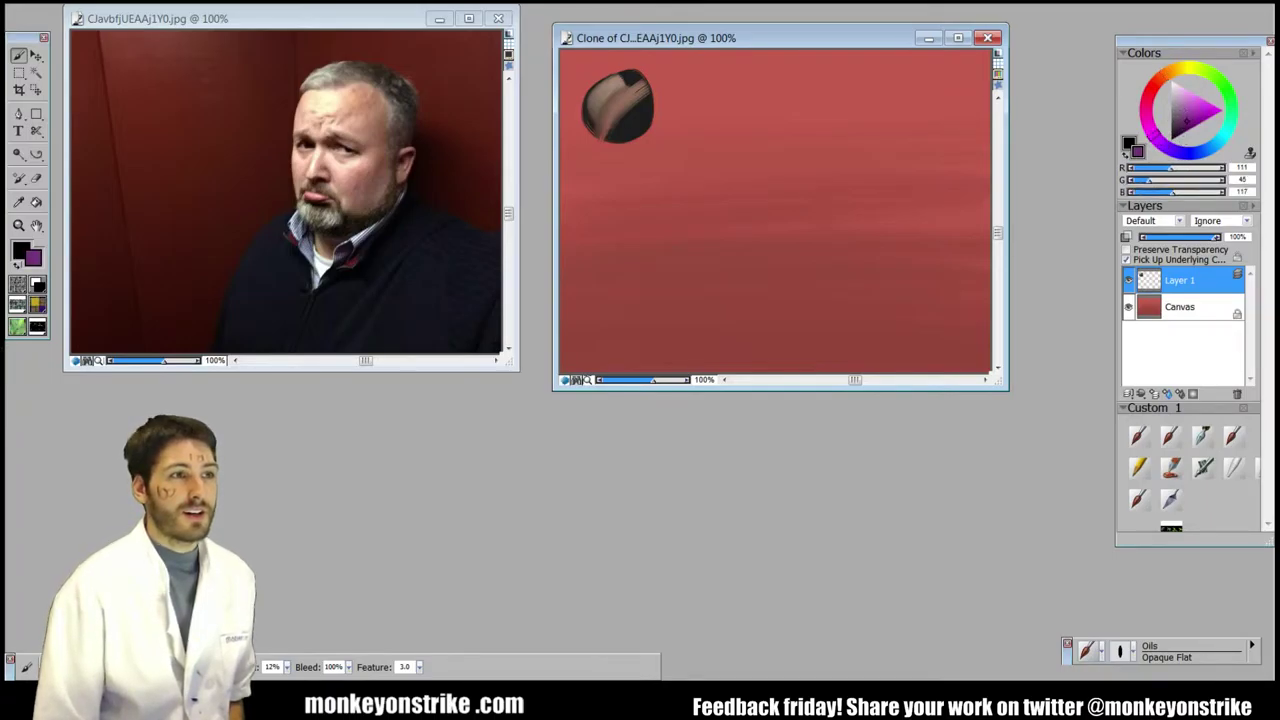
mouse_move(618, 128)
mouse_down()
mouse_move(650, 98)
mouse_move(634, 106)
mouse_up()
click(1181, 125)
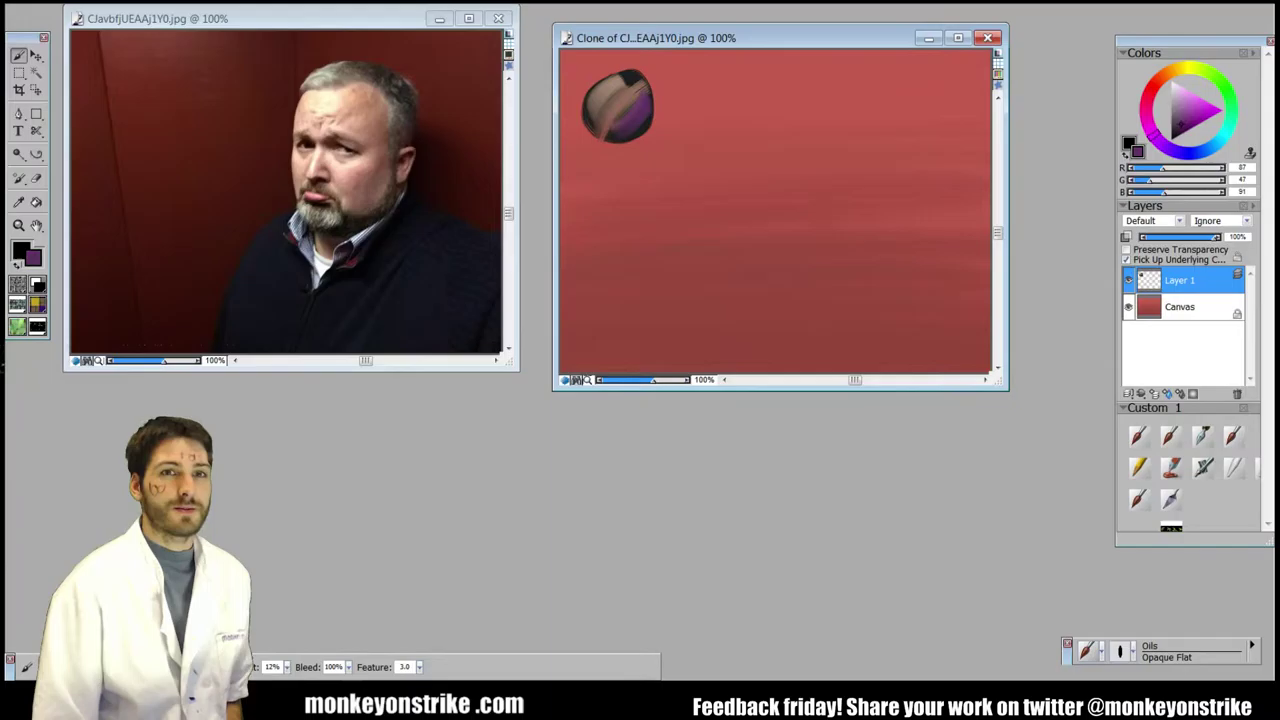
mouse_move(616, 128)
mouse_down()
mouse_move(636, 96)
mouse_move(626, 82)
mouse_move(646, 94)
mouse_up()
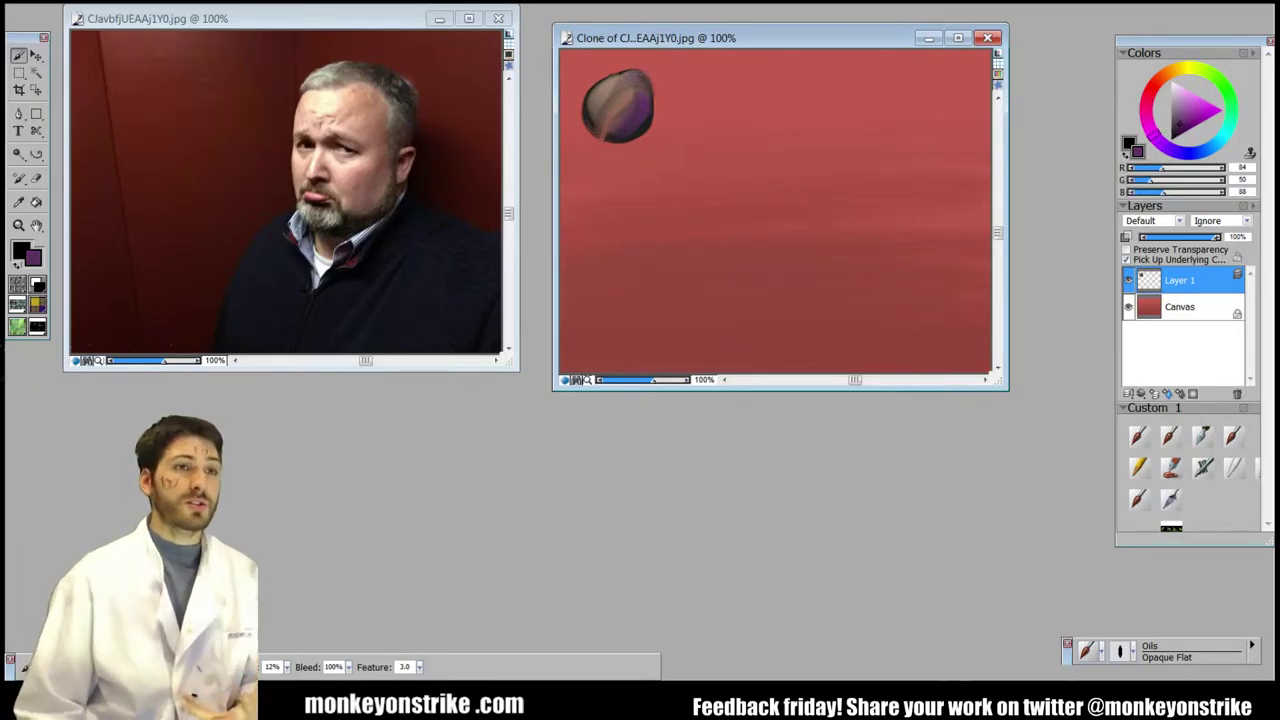
Step: Add a pale pink highlight (RGB 237, 203, 205) to the blob's upper-left edge
click(1186, 101)
click(1153, 90)
click(1180, 90)
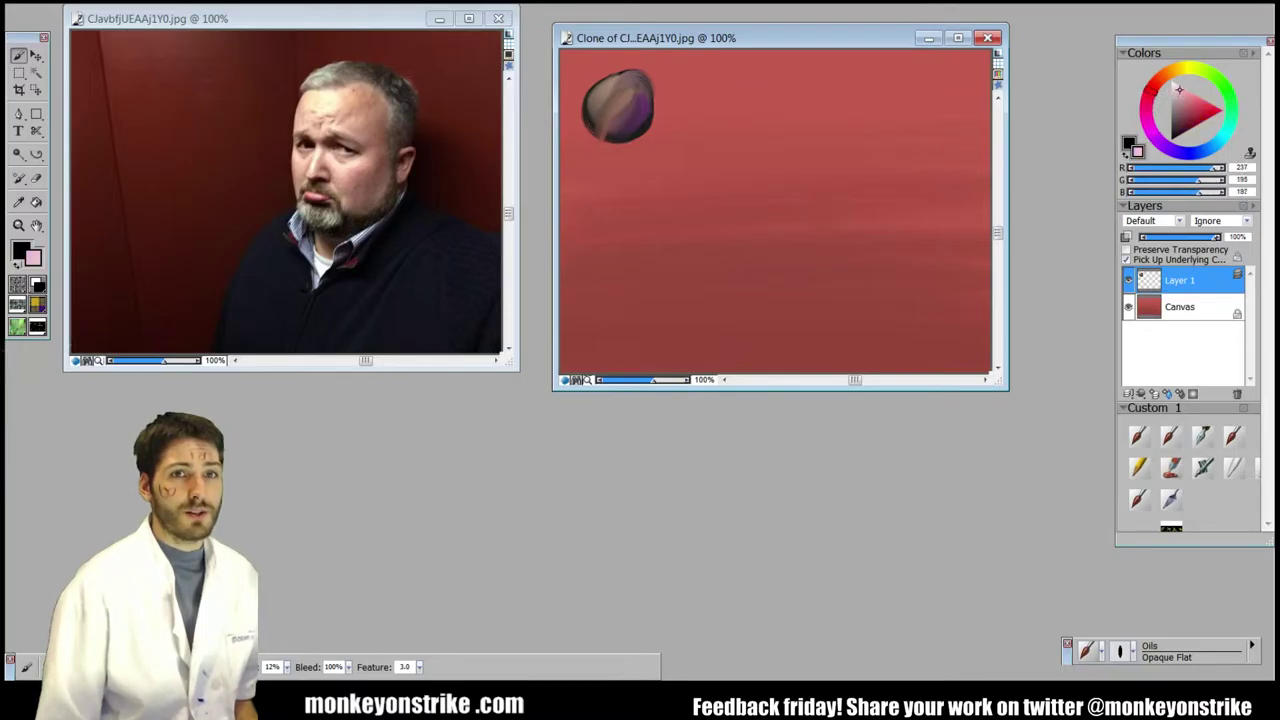
click(1178, 89)
drag(590, 100, 609, 87)
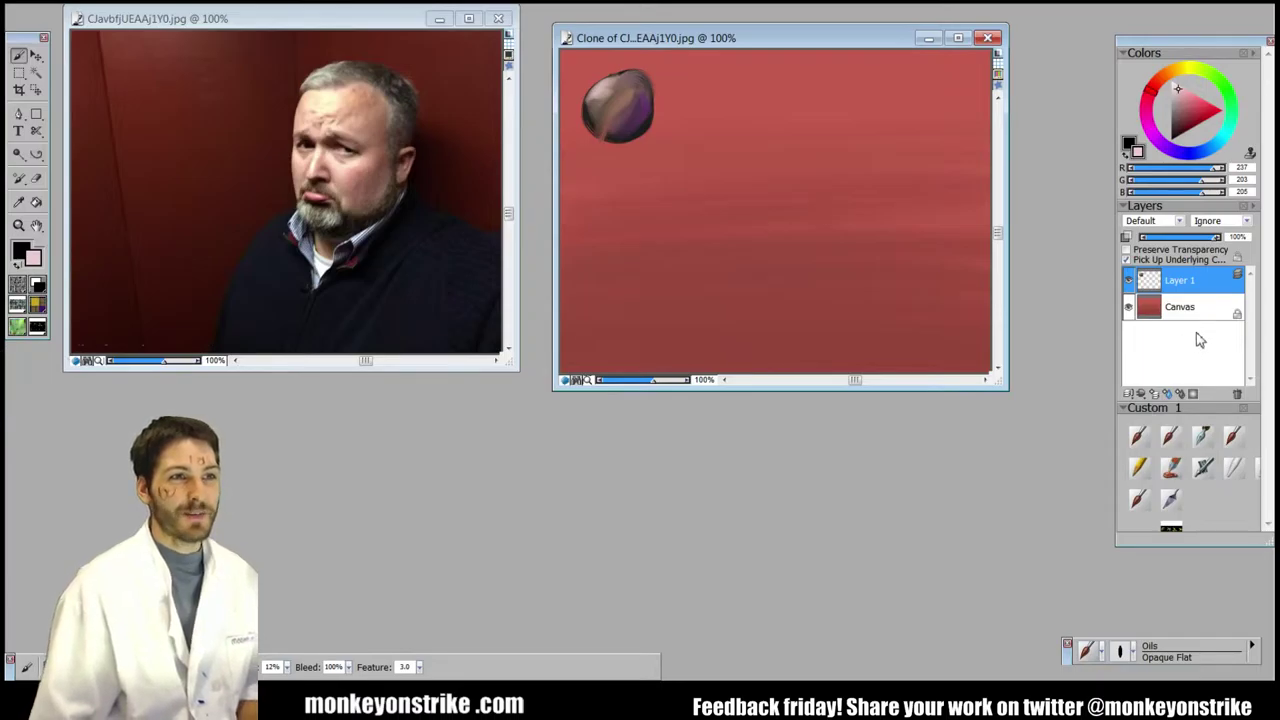
Step: Paint a dark red swatch (RGB 78, 18, 21) to the right of the blob
click(1188, 130)
drag(1187, 131, 1170, 165)
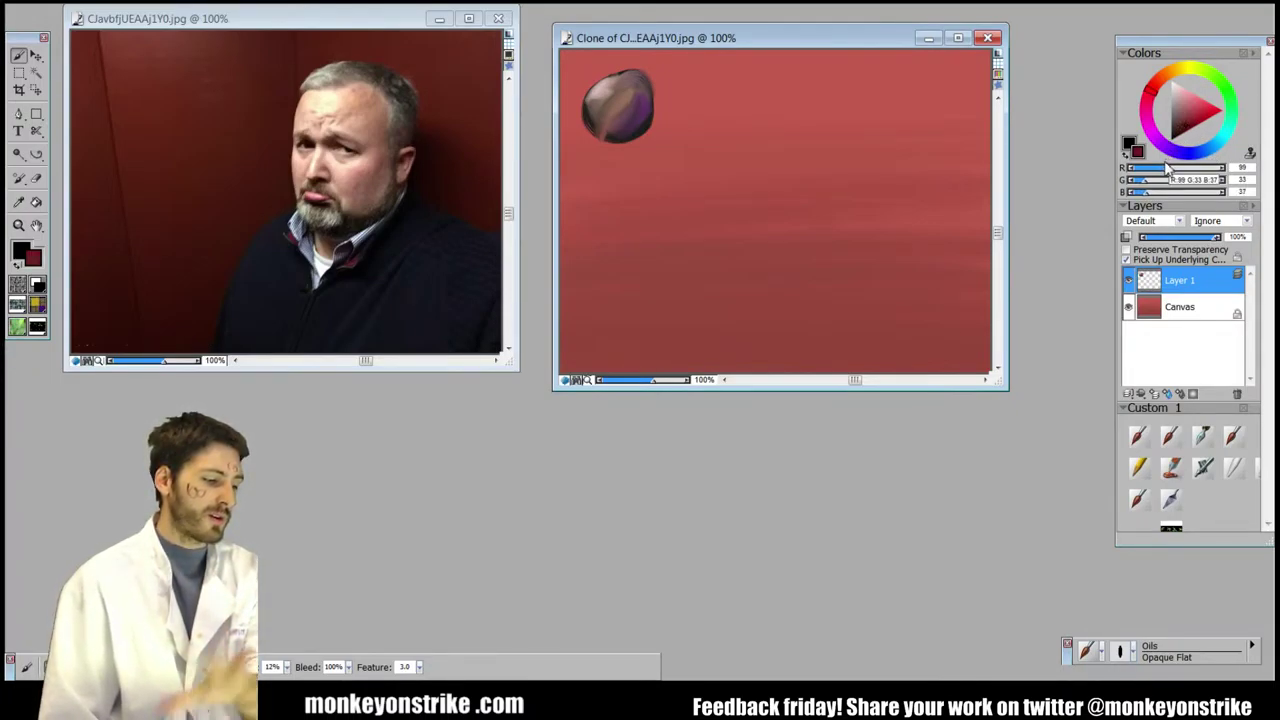
click(1200, 124)
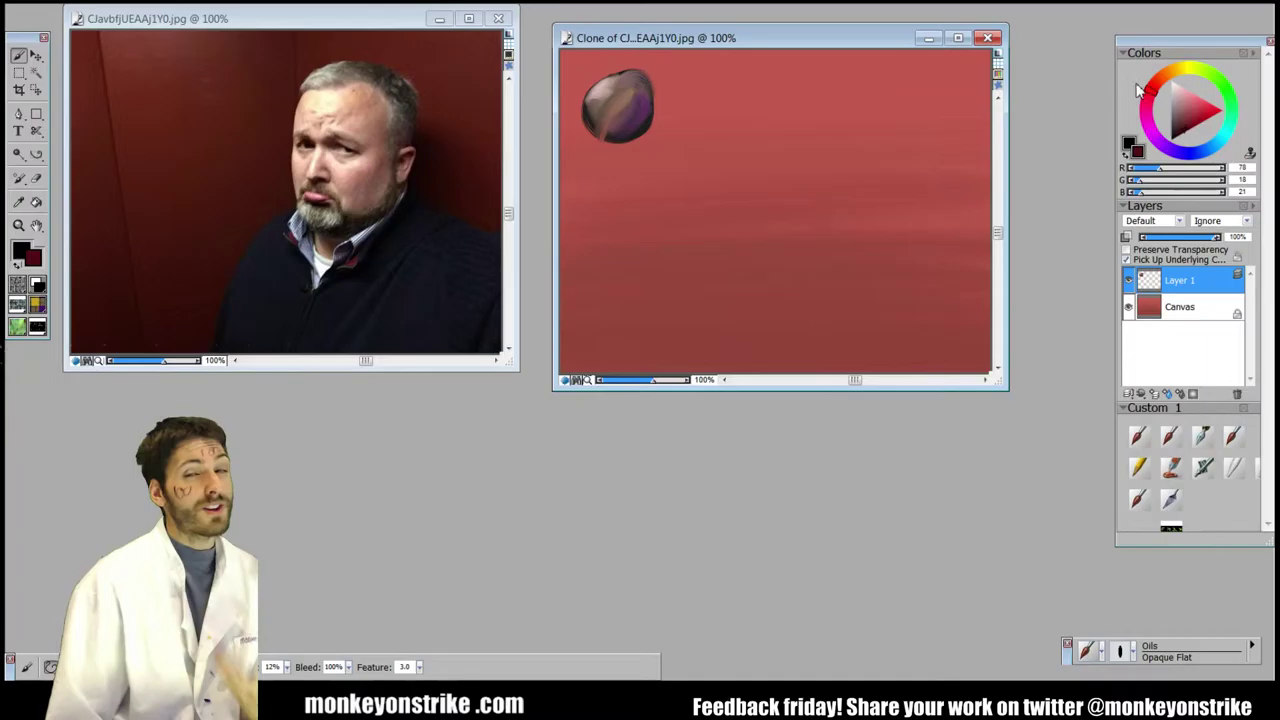
click(716, 92)
mouse_move(716, 92)
mouse_down()
mouse_move(740, 80)
mouse_move(738, 92)
mouse_up()
Step: Add pink, greyish mauve and dark blue swatches around the dark red one to form a small palette
click(1154, 84)
click(1187, 100)
click(1195, 102)
drag(1175, 142, 1146, 104)
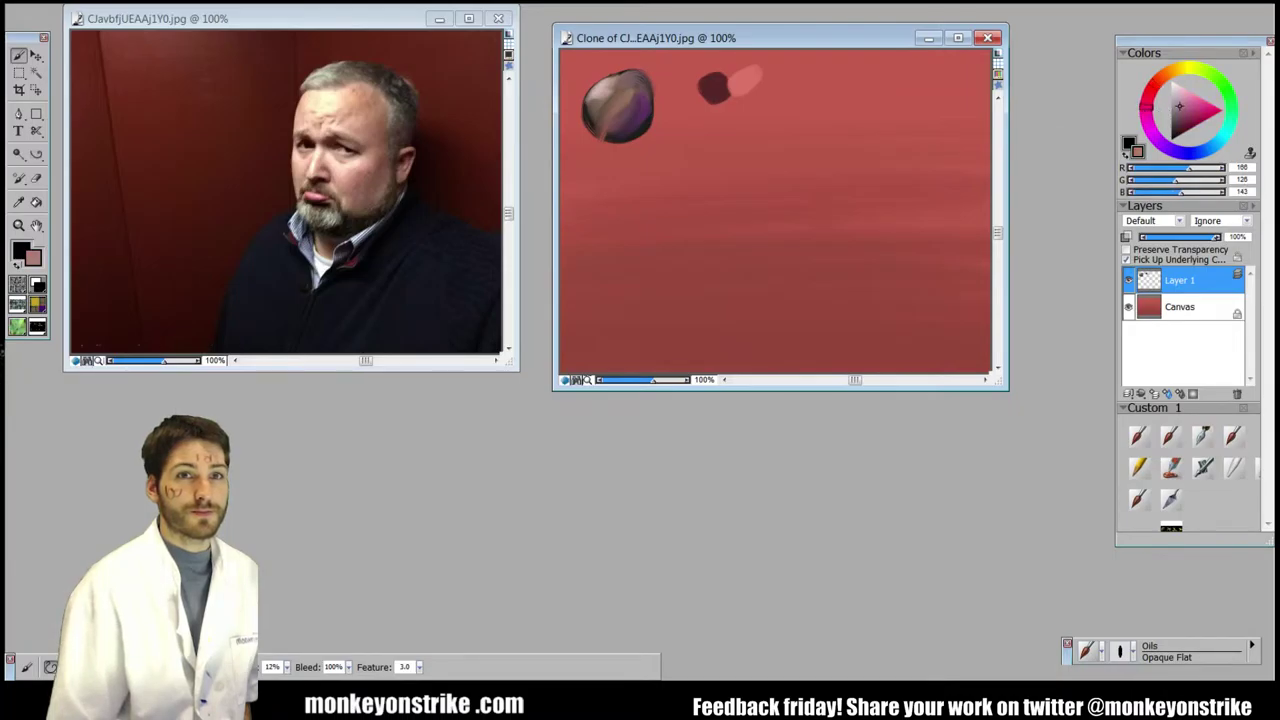
drag(745, 100, 714, 116)
click(1190, 131)
click(1175, 149)
click(1186, 126)
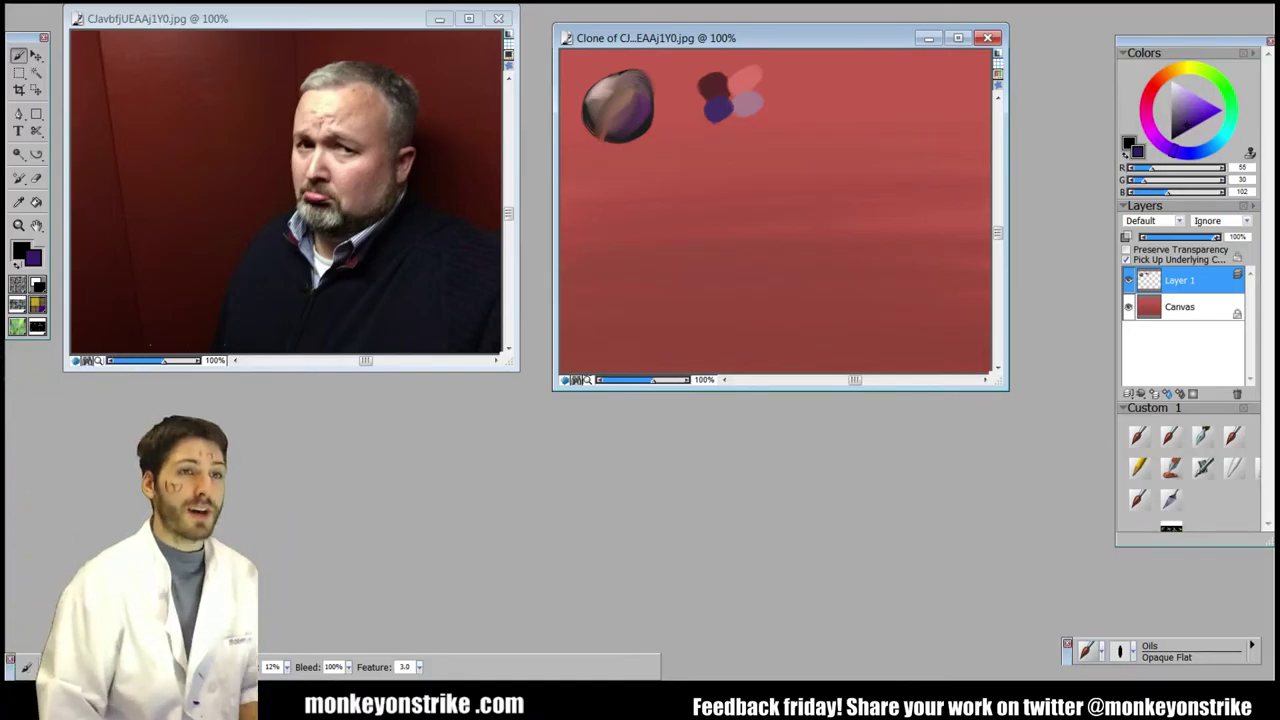
Step: Paint overlapping vertical strokes of violet, mauve and pink at the canvas's right, and circle the shaded blob in pink
click(1185, 125)
mouse_move(906, 178)
mouse_down()
mouse_move(897, 286)
mouse_move(905, 200)
mouse_up()
alt+click(755, 90)
drag(897, 145, 884, 226)
alt+click(746, 74)
drag(880, 146, 865, 200)
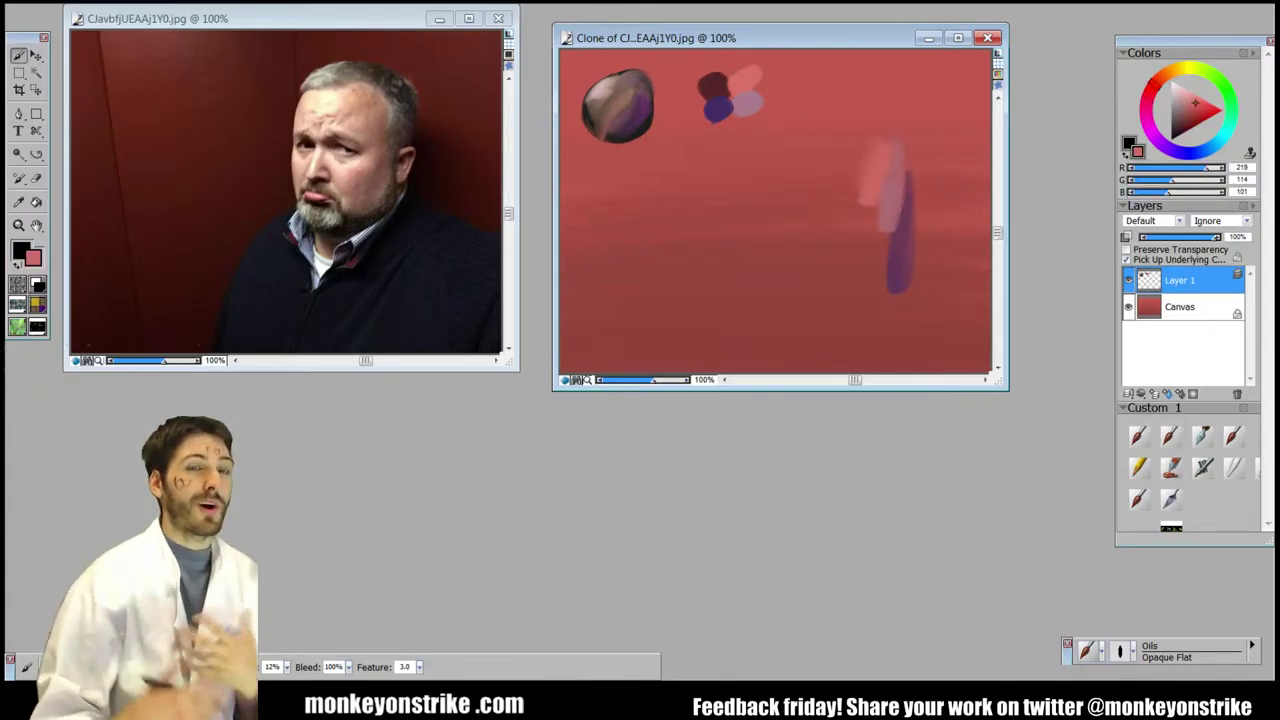
mouse_move(666, 177)
mouse_down()
mouse_move(586, 72)
mouse_move(692, 126)
mouse_move(568, 174)
mouse_up()
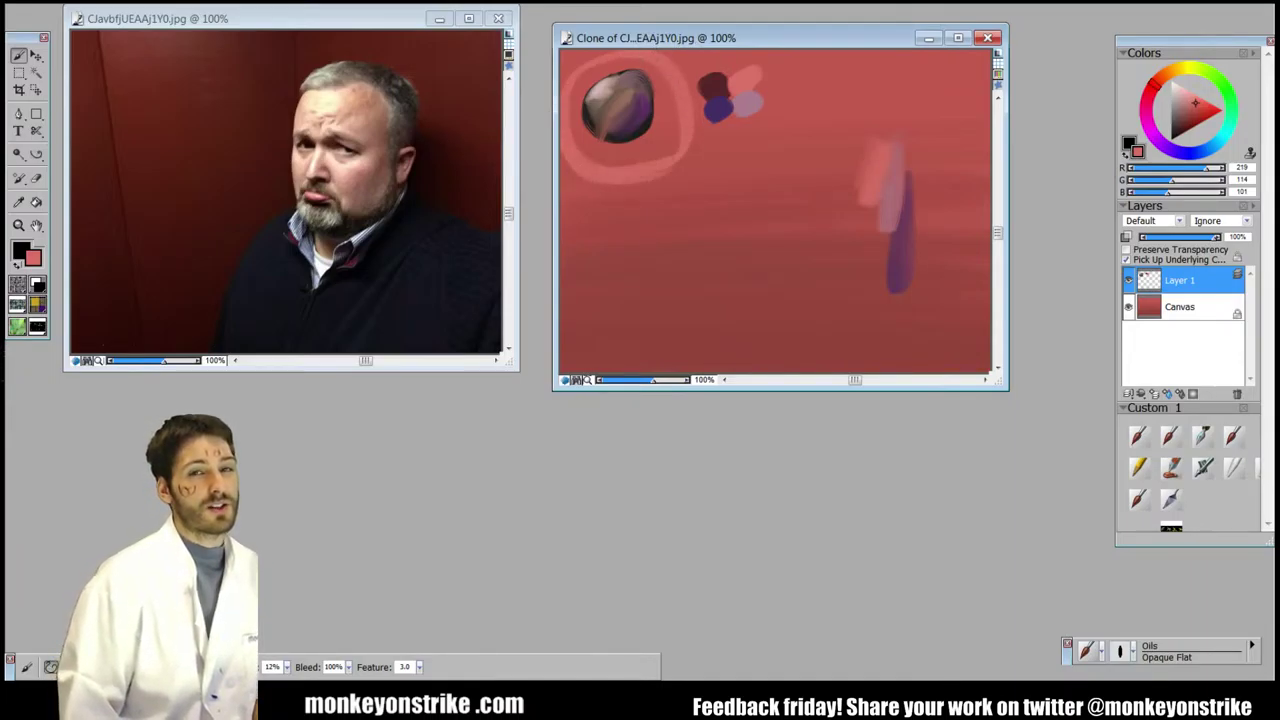
Step: Work colours sampled from the blue, dark red and pink swatches into the blob, and sample its pale pink highlight
alt+click(722, 106)
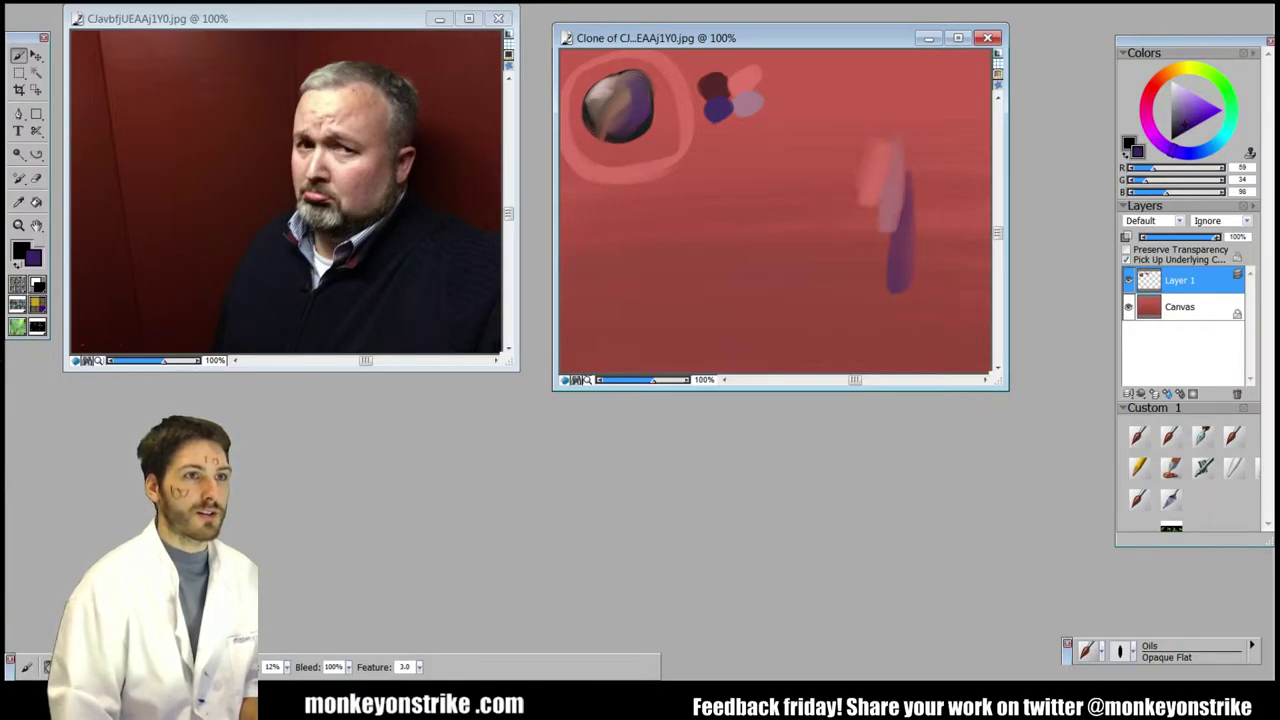
alt+click(718, 90)
drag(632, 86, 618, 124)
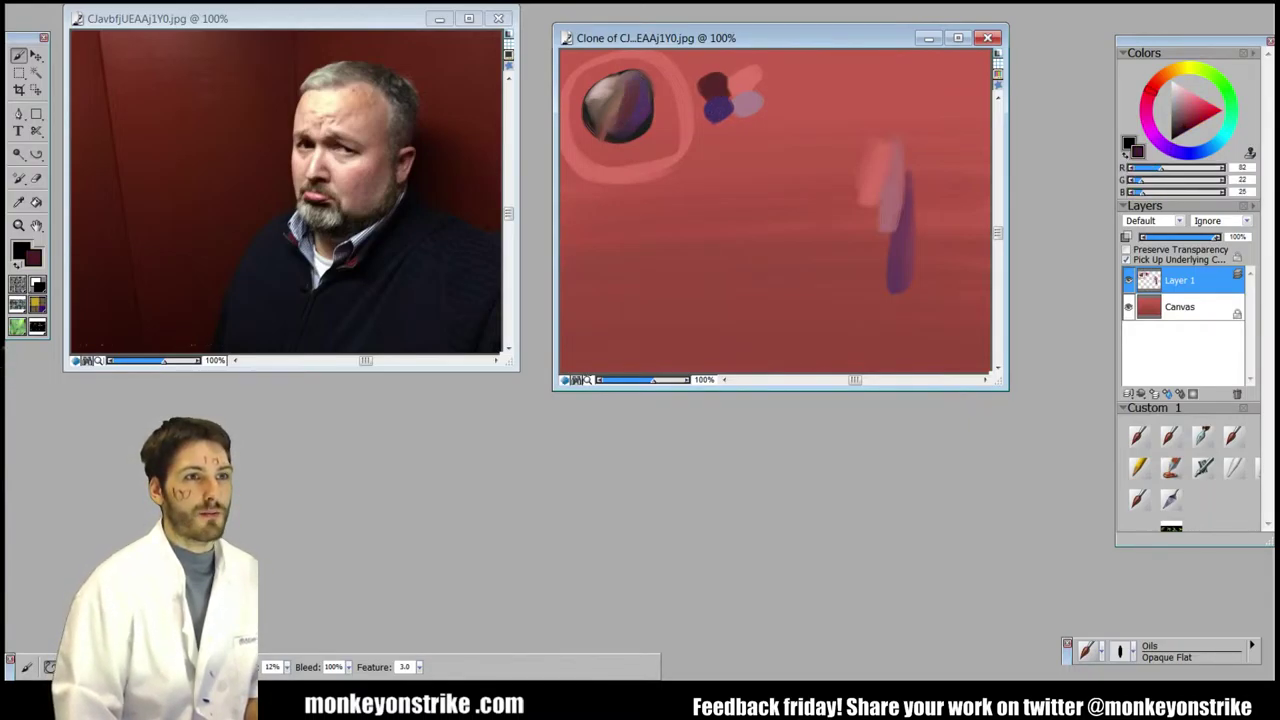
alt+click(750, 79)
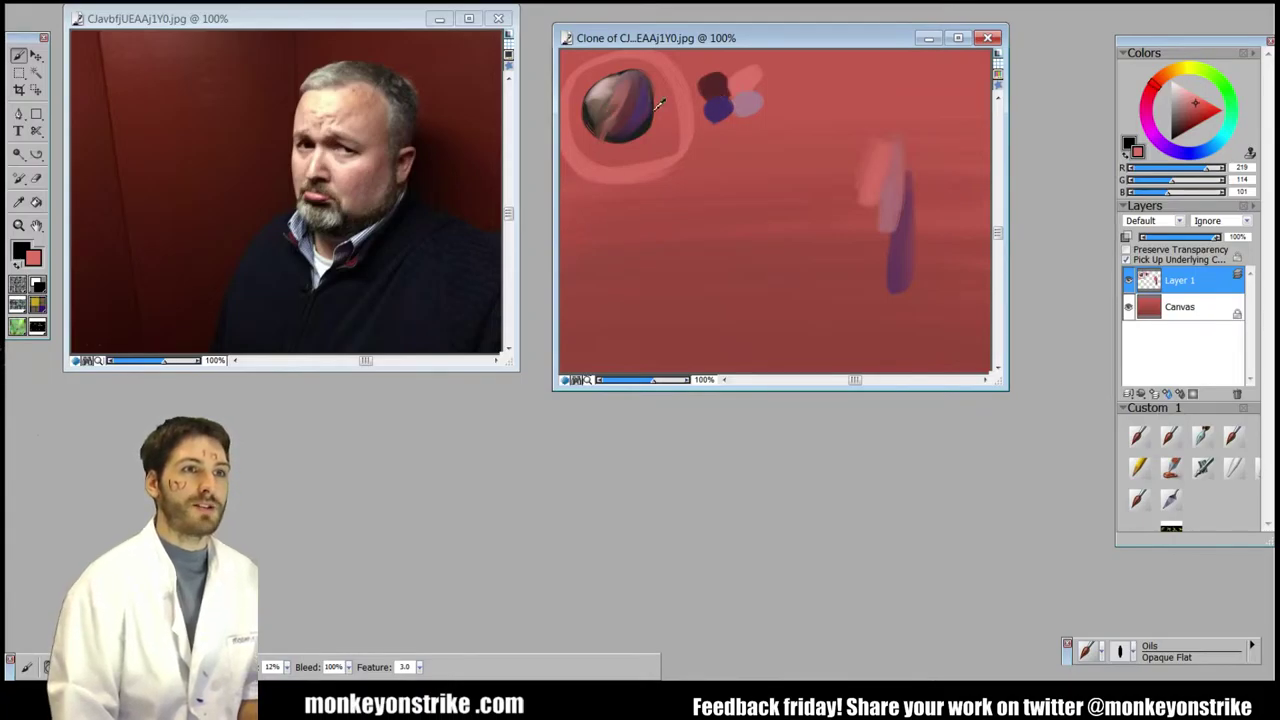
alt+click(605, 86)
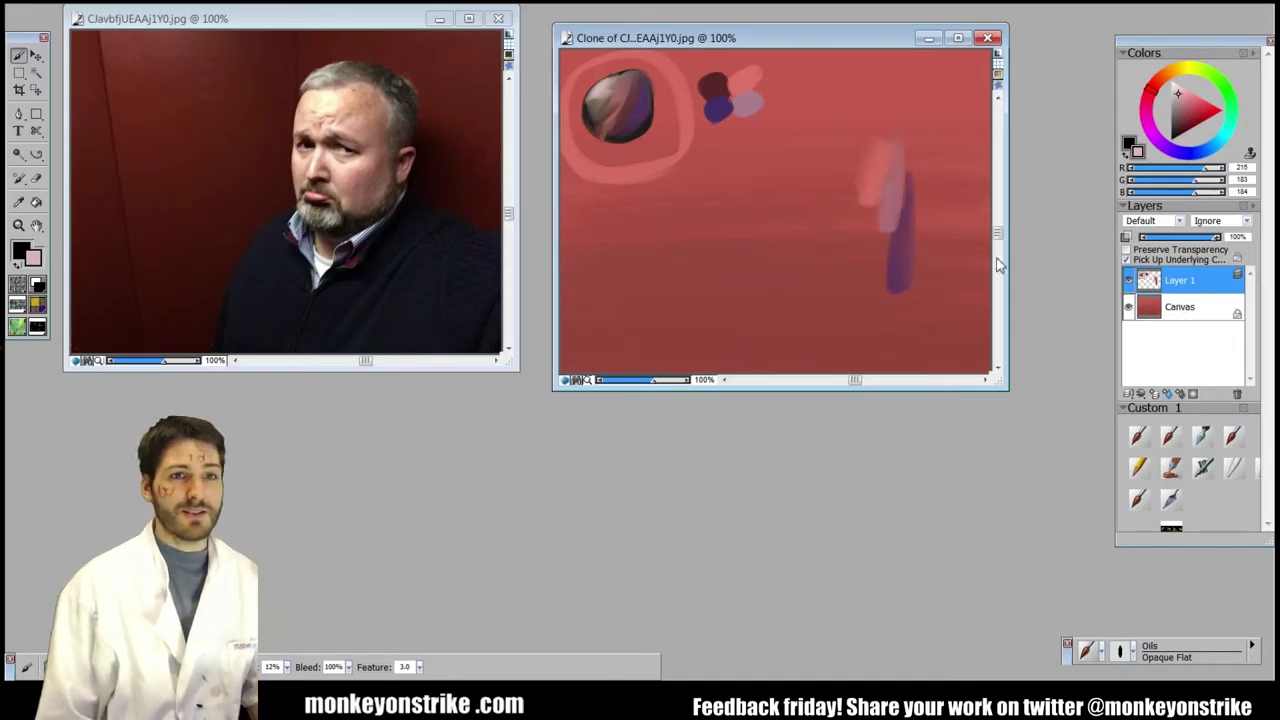
Step: Erase the pink ring, the four swatches and the test strokes, keeping only the shaded blob, and return to the brush
key(n)
mouse_move(618, 178)
mouse_down()
mouse_move(566, 136)
mouse_move(580, 66)
mouse_move(648, 58)
mouse_move(682, 104)
mouse_move(660, 166)
mouse_move(606, 174)
mouse_up()
mouse_move(758, 108)
mouse_down()
mouse_move(716, 88)
mouse_move(754, 75)
mouse_up()
mouse_move(866, 180)
mouse_down()
mouse_move(890, 288)
mouse_move(912, 200)
mouse_up()
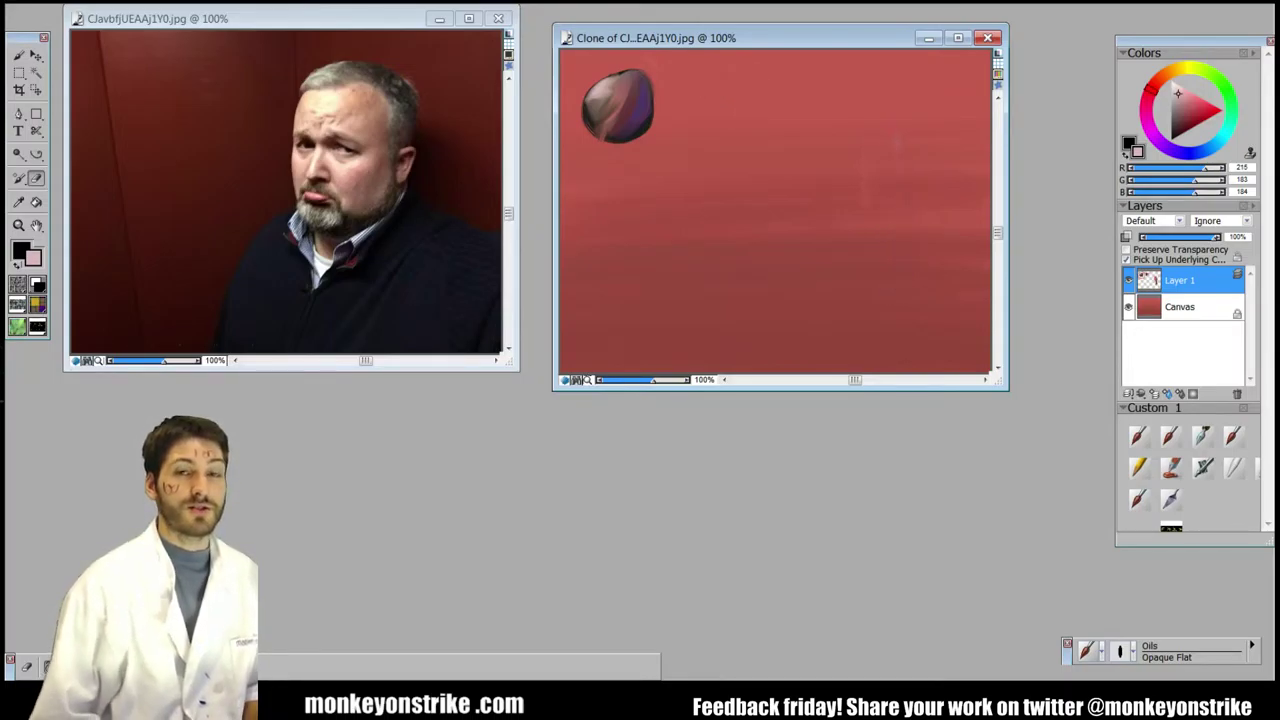
key(b)
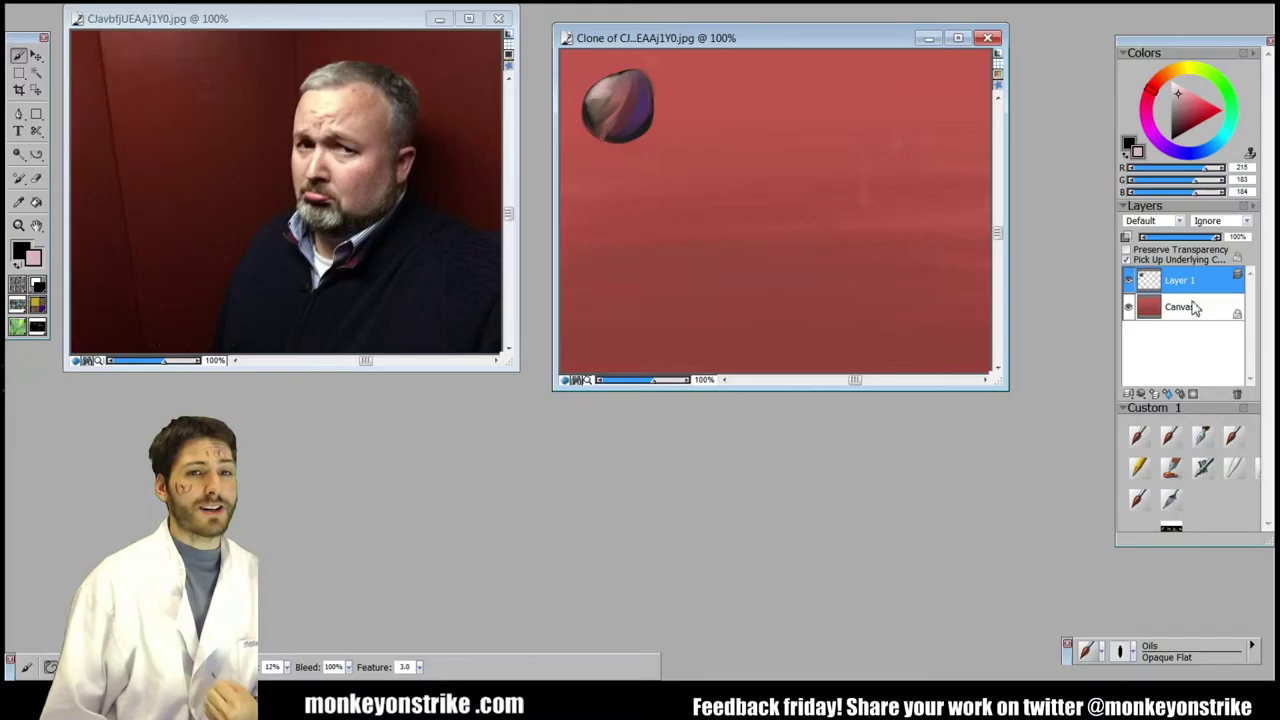
Step: Add a new layer directly above the canvas layer, show the tracing paper and choose black as the paint colour
click(1178, 310)
click(1160, 396)
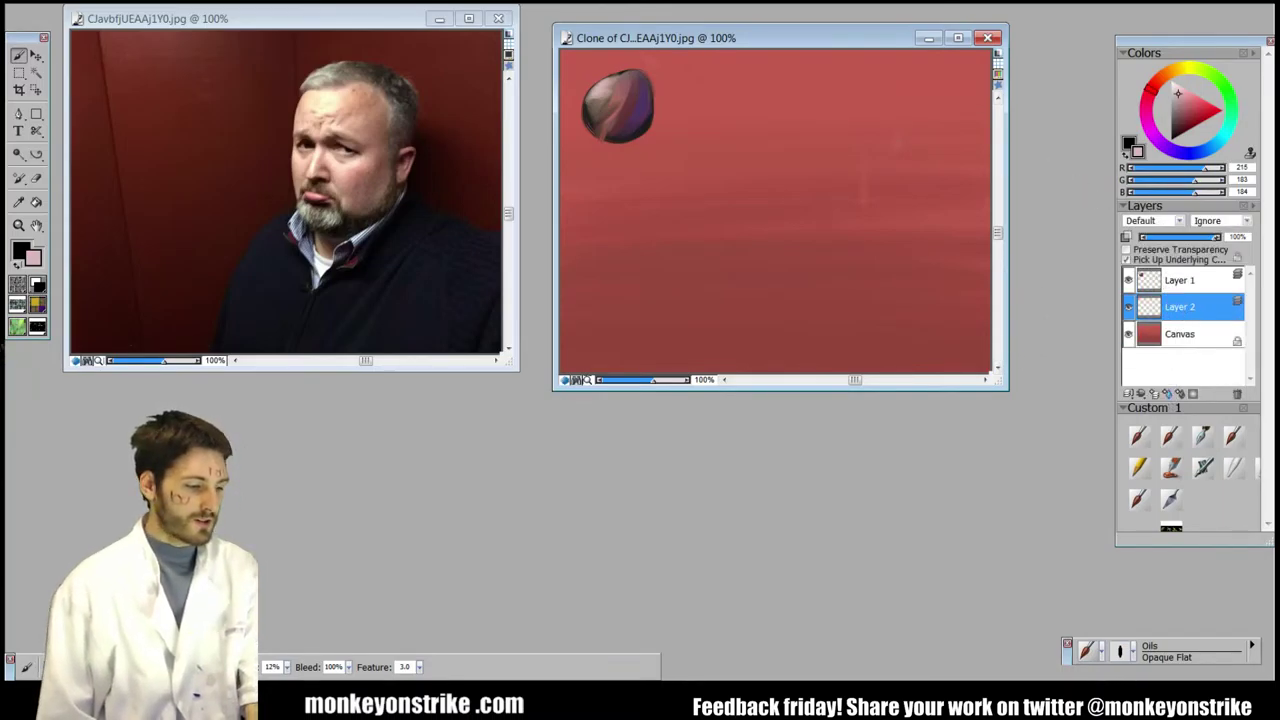
key(ctrl+t)
drag(1187, 105, 1071, 165)
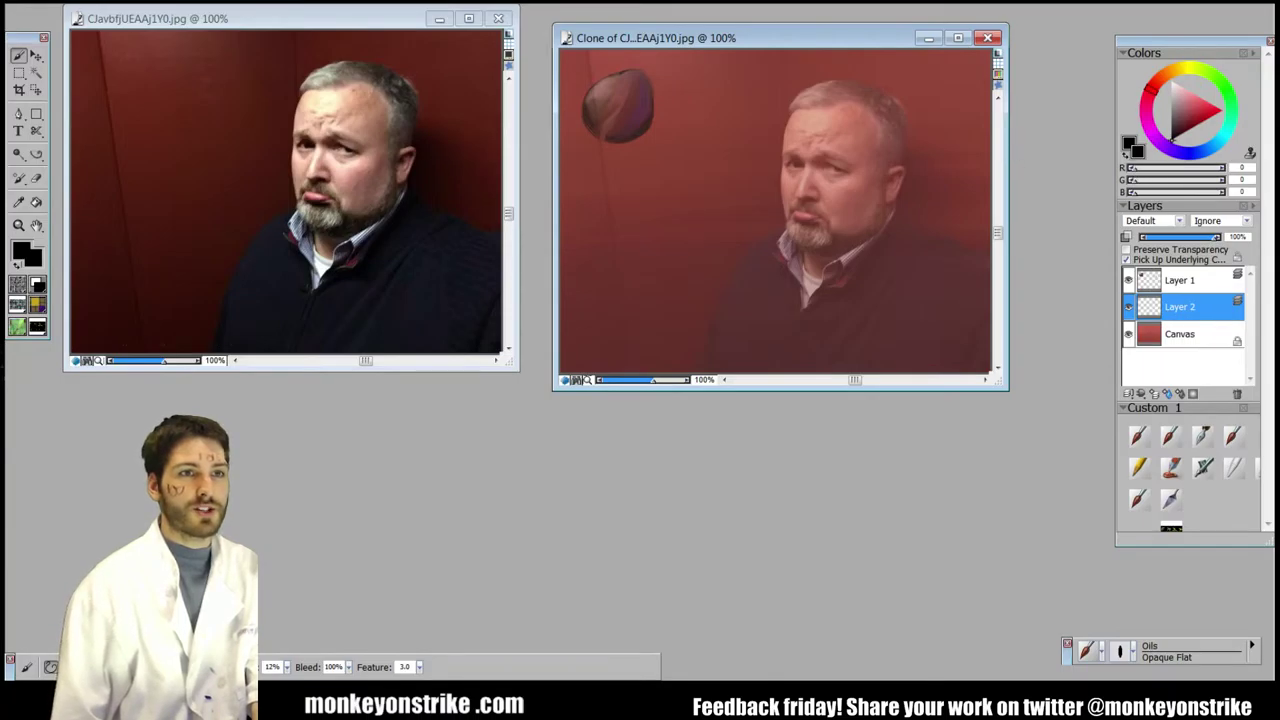
Step: Trace the head and both shoulders in thick black oil strokes, hide the tracing paper, and reinforce the head and jaw outline
mouse_move(808, 100)
mouse_down()
mouse_move(792, 238)
mouse_move(802, 108)
mouse_up()
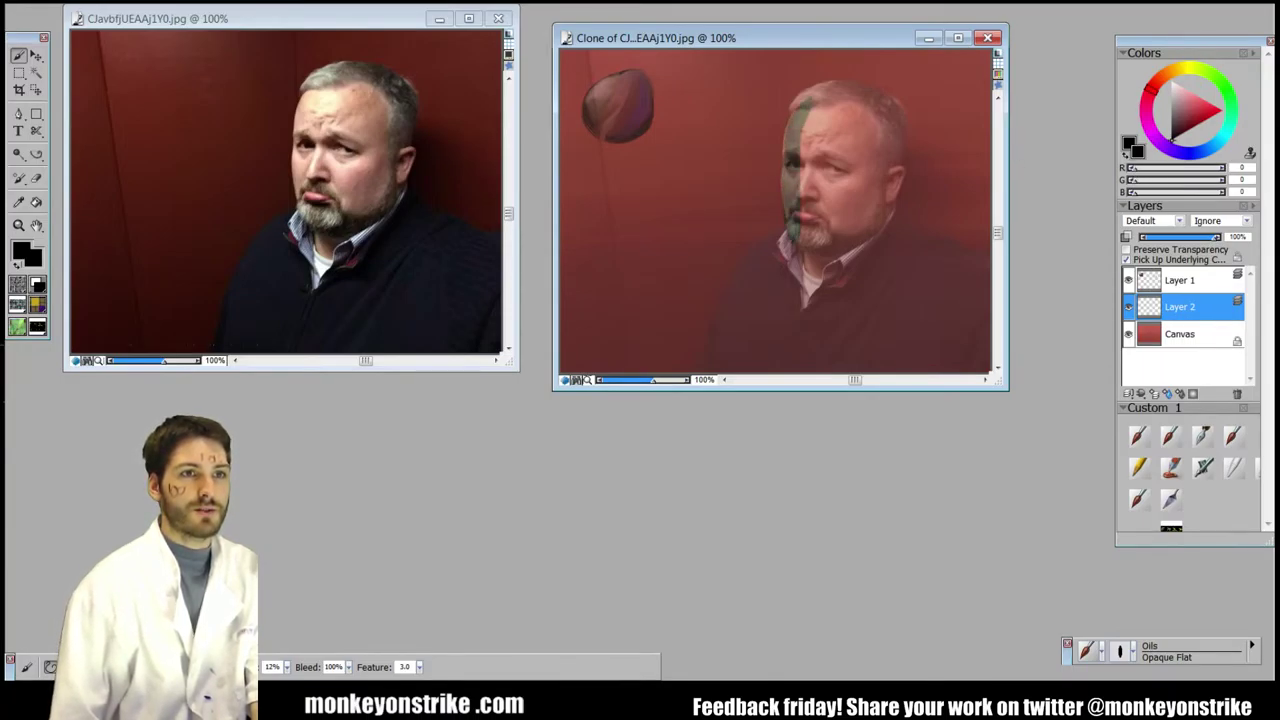
mouse_move(804, 100)
mouse_down()
mouse_move(828, 88)
mouse_move(880, 102)
mouse_move(895, 138)
mouse_move(902, 162)
mouse_move(862, 256)
mouse_move(935, 252)
mouse_move(988, 280)
mouse_up()
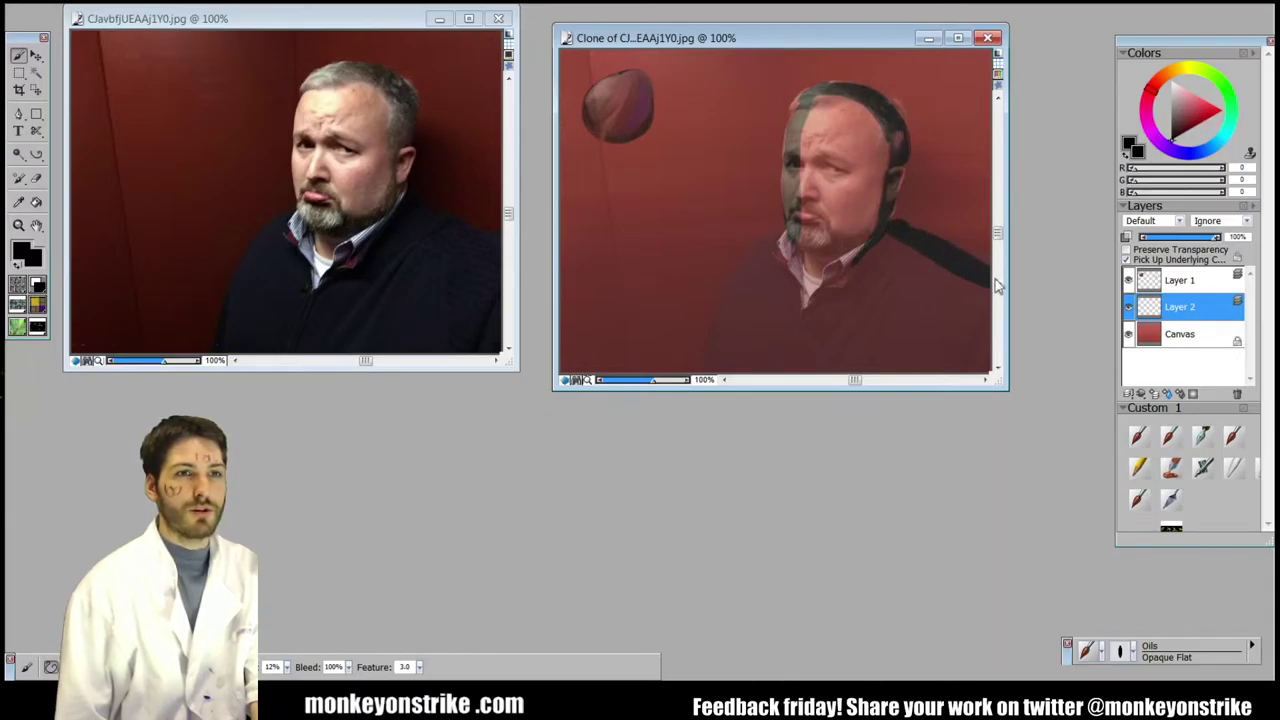
mouse_move(786, 228)
mouse_down()
mouse_move(748, 258)
mouse_move(706, 370)
mouse_up()
drag(745, 275, 718, 350)
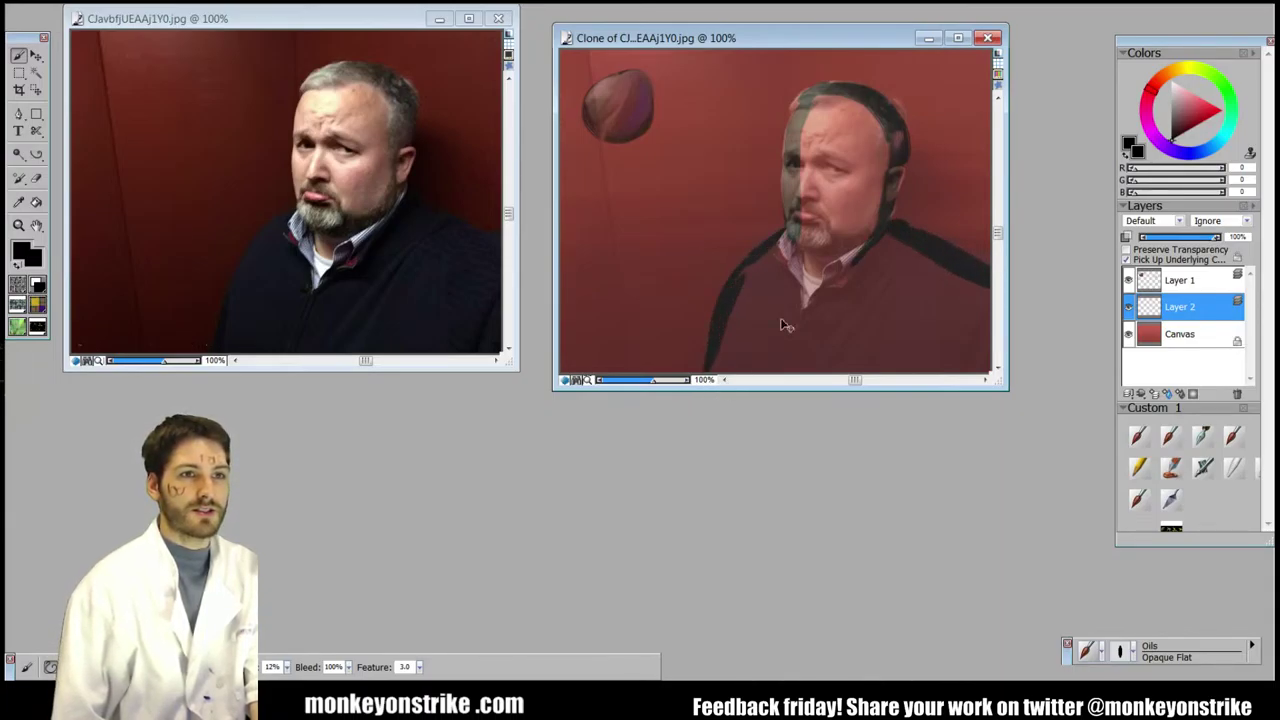
key(ctrl+t)
mouse_move(798, 124)
mouse_down()
mouse_move(808, 240)
mouse_move(868, 258)
mouse_move(900, 222)
mouse_move(900, 165)
mouse_up()
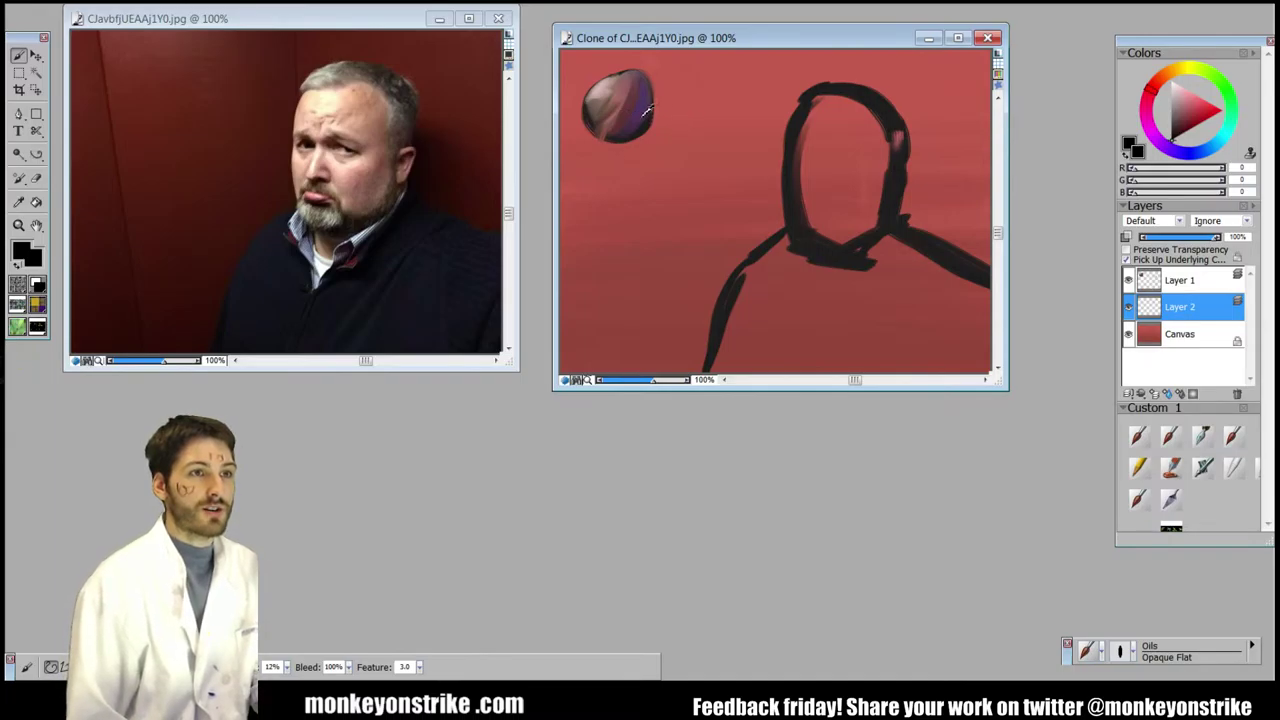
Step: Block in the shadows on the shaded cheek, temple, eye sockets, mouth, neck and shoulder with violet sampled from the palette blob
alt+click(647, 110)
mouse_move(859, 240)
mouse_down()
mouse_move(878, 166)
mouse_move(854, 242)
mouse_up()
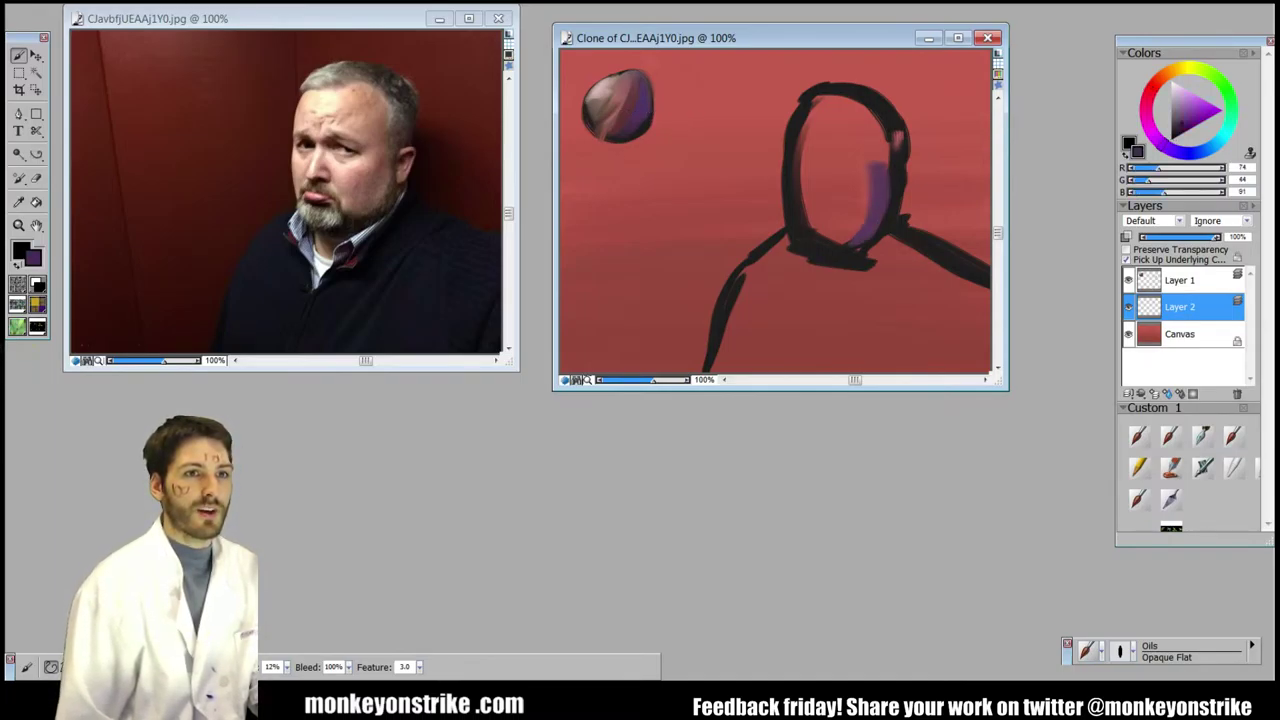
mouse_move(858, 156)
mouse_down()
mouse_move(886, 116)
mouse_move(896, 152)
mouse_move(852, 178)
mouse_move(804, 176)
mouse_up()
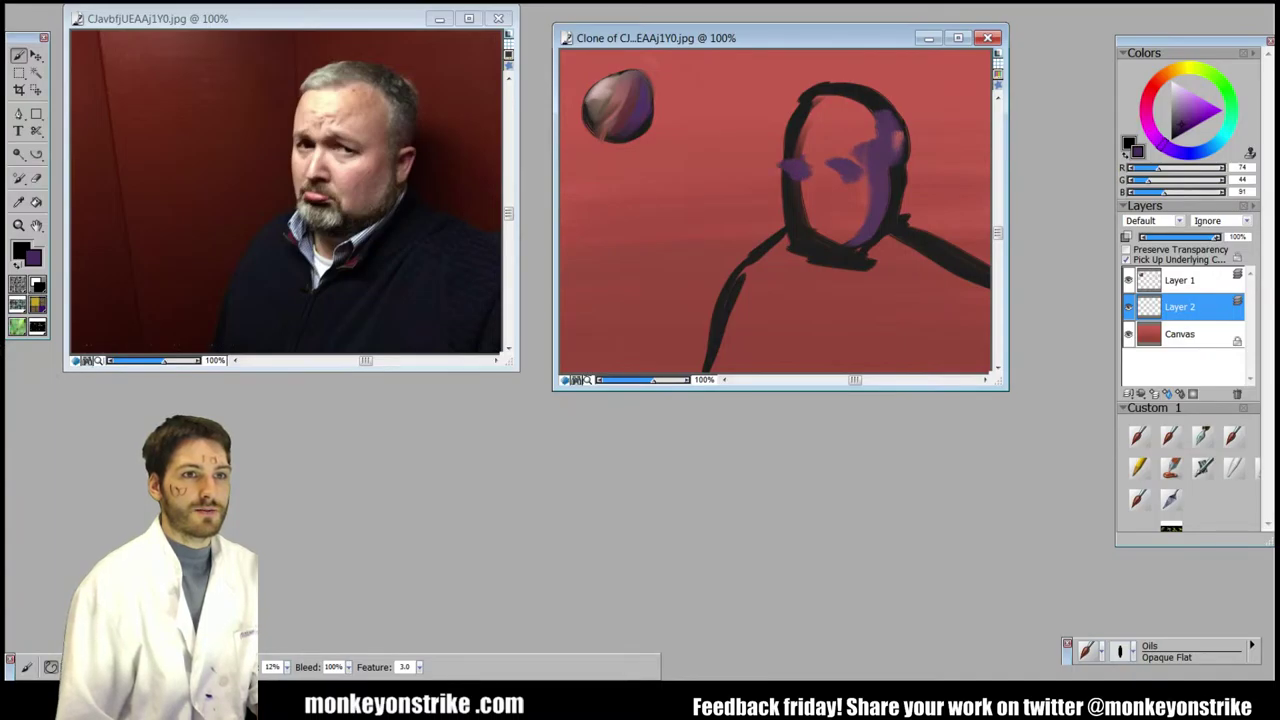
mouse_move(810, 222)
mouse_down()
mouse_move(802, 204)
mouse_move(838, 224)
mouse_move(814, 234)
mouse_move(830, 234)
mouse_up()
mouse_move(852, 274)
mouse_down()
mouse_move(868, 268)
mouse_move(846, 275)
mouse_up()
mouse_move(888, 232)
mouse_down()
mouse_move(838, 284)
mouse_move(822, 272)
mouse_move(920, 282)
mouse_move(984, 308)
mouse_up()
Step: Fill the sweater between the shoulder outlines with the near-black sampled from the shoulder
alt+click(955, 257)
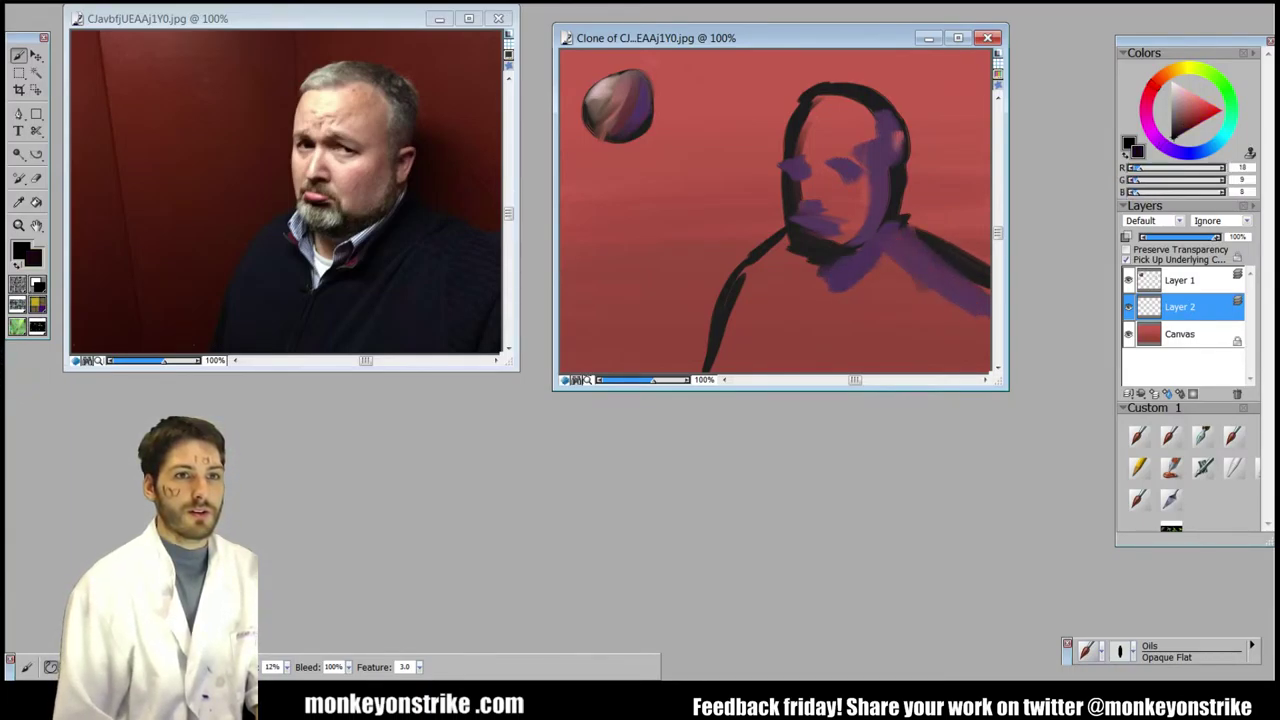
mouse_move(916, 244)
mouse_down()
mouse_move(862, 268)
mouse_move(795, 346)
mouse_move(740, 370)
mouse_up()
mouse_move(762, 282)
mouse_down()
mouse_move(740, 322)
mouse_move(780, 242)
mouse_move(710, 340)
mouse_up()
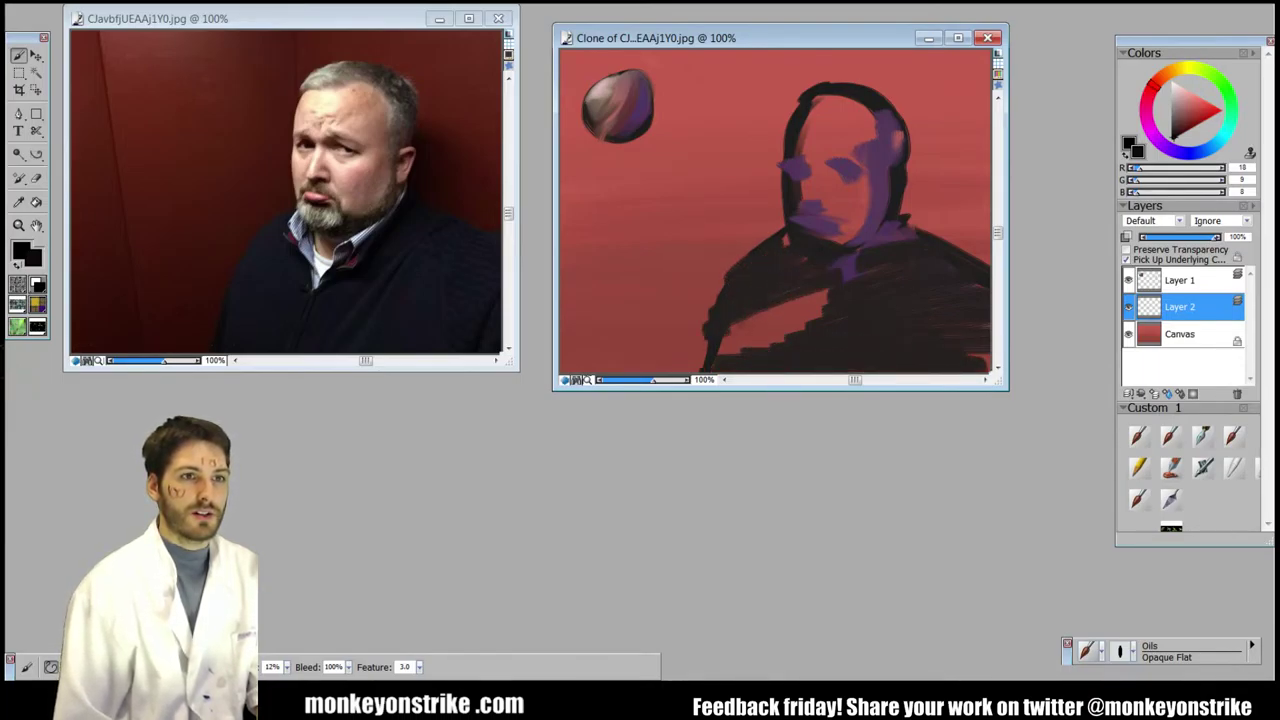
drag(828, 292, 720, 354)
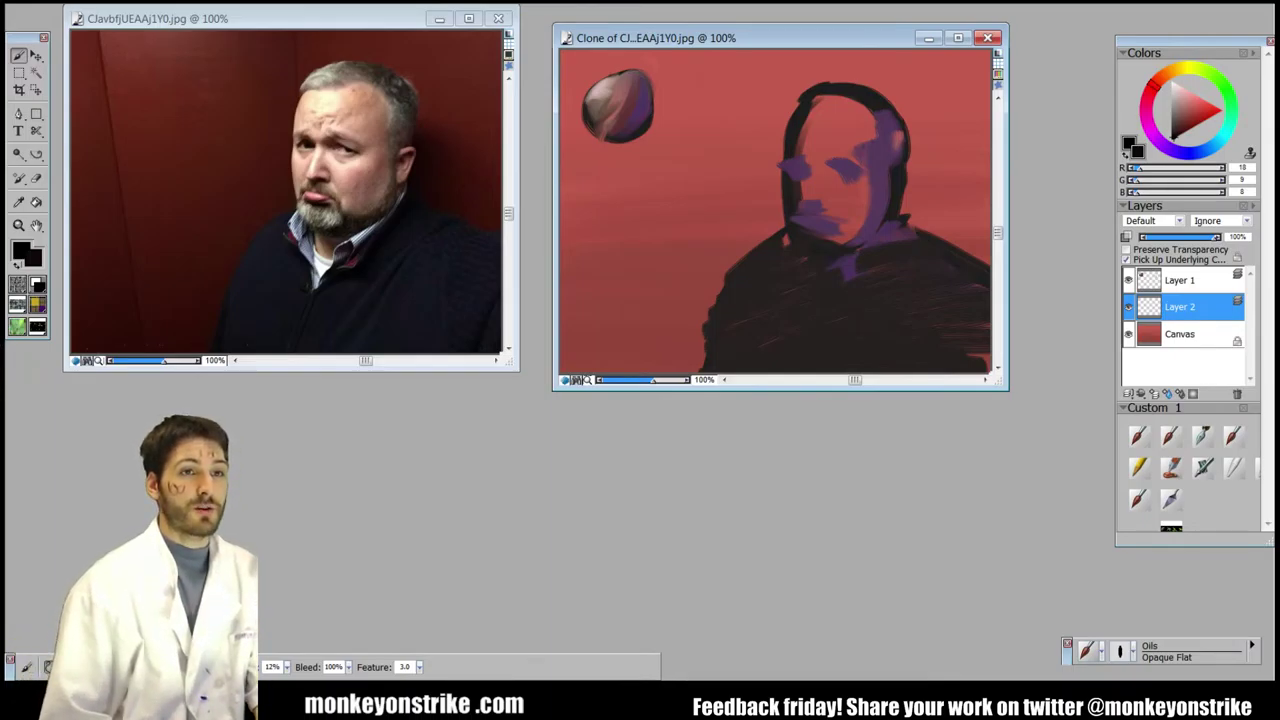
Step: Work sampled violet around the mouth and brow, and paint pink light areas on the forehead, cheeks and chin
alt+click(812, 222)
mouse_move(800, 232)
mouse_down()
mouse_move(830, 247)
mouse_move(862, 241)
mouse_move(840, 232)
mouse_up()
mouse_move(814, 182)
mouse_down()
mouse_move(819, 200)
mouse_move(818, 163)
mouse_move(858, 134)
mouse_move(838, 156)
mouse_move(850, 112)
mouse_move(788, 152)
mouse_move(836, 136)
mouse_up()
alt+click(617, 88)
click(1183, 100)
mouse_move(826, 180)
mouse_down()
mouse_move(848, 210)
mouse_move(840, 200)
mouse_move(790, 214)
mouse_move(788, 234)
mouse_move(818, 240)
mouse_up()
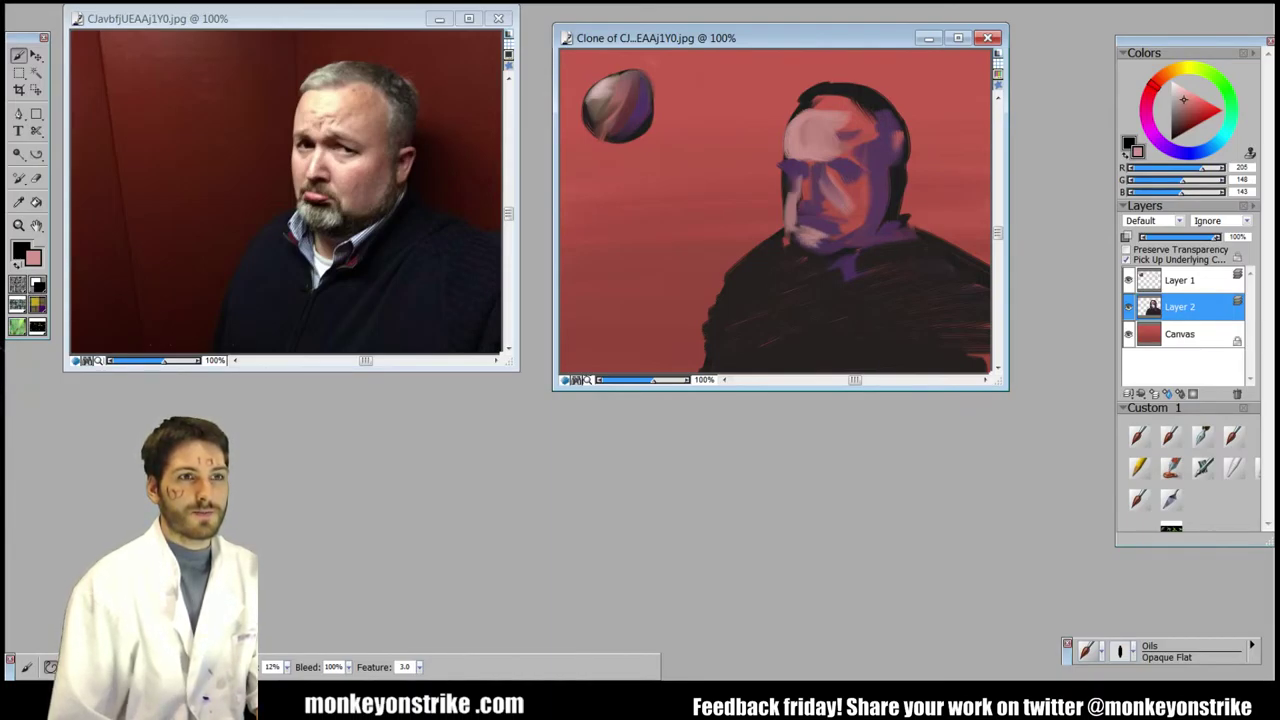
Step: Sample the palette blob's pale highlight and brighten the nose, forehead, cheek and chin with it
alt+click(604, 85)
mouse_move(806, 176)
mouse_down()
mouse_move(806, 210)
mouse_move(816, 198)
mouse_up()
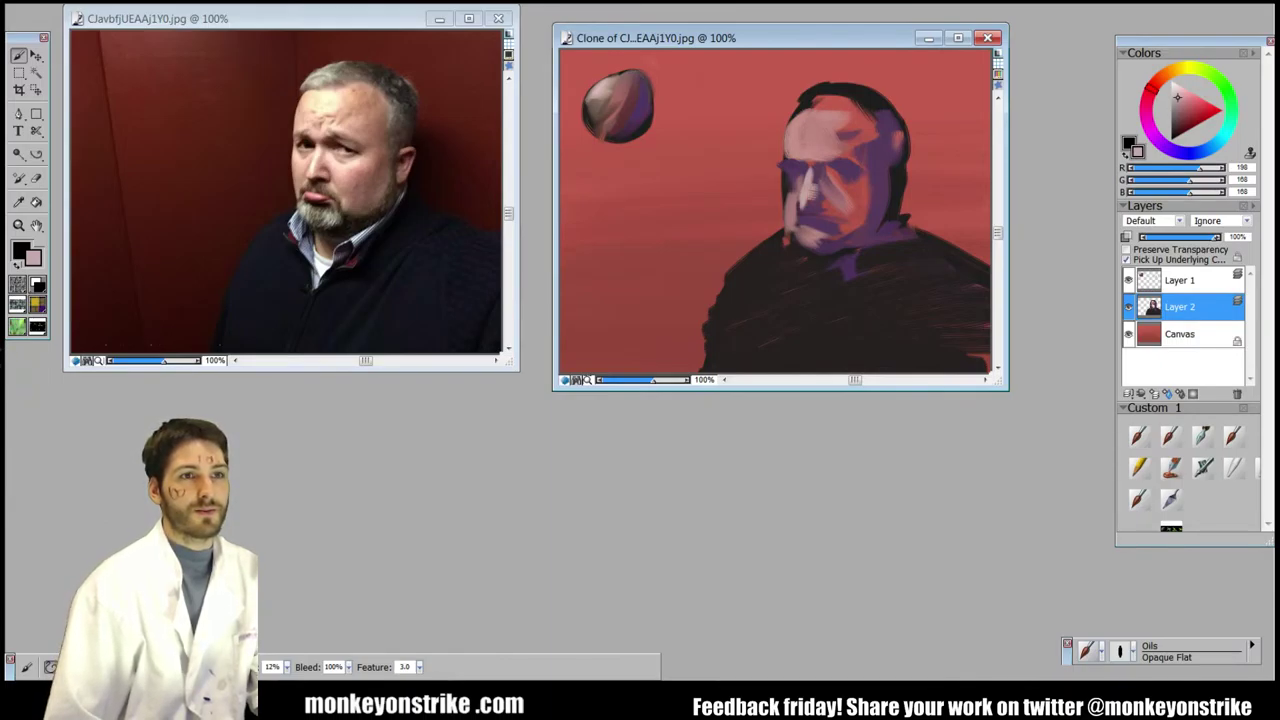
mouse_move(806, 134)
mouse_down()
mouse_move(834, 120)
mouse_move(828, 110)
mouse_up()
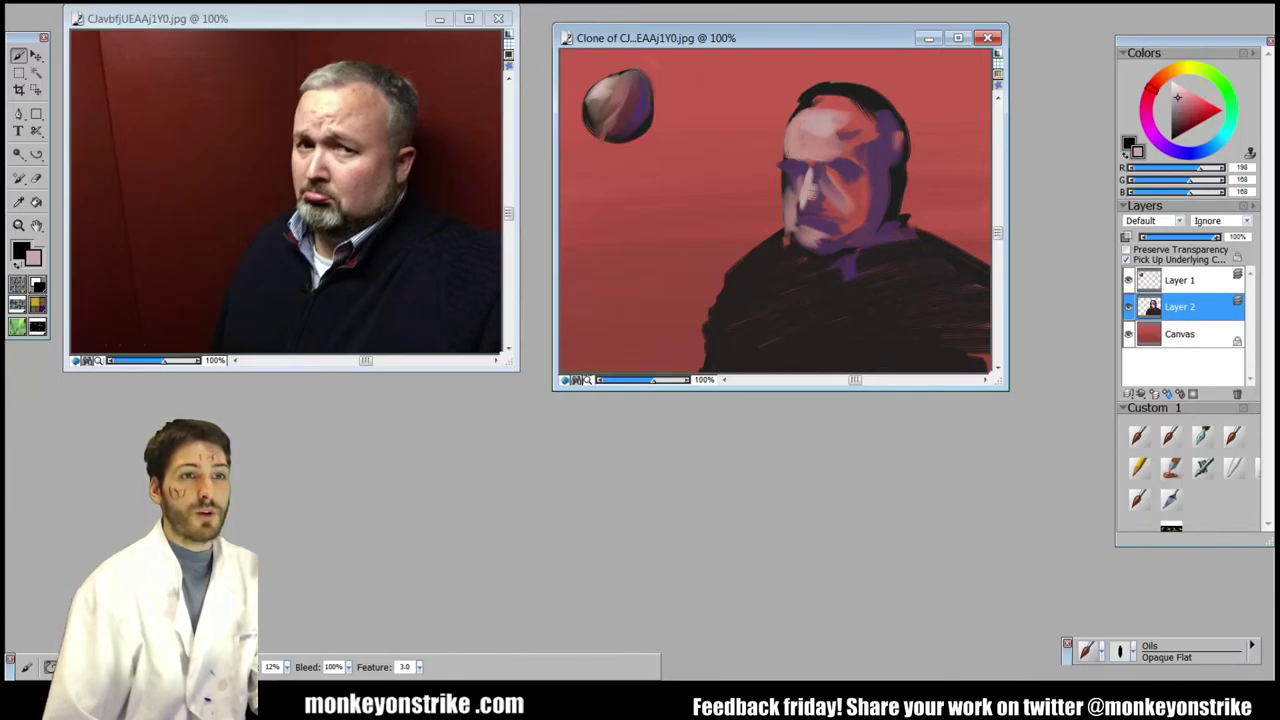
mouse_move(832, 186)
mouse_down()
mouse_move(852, 217)
mouse_move(846, 238)
mouse_up()
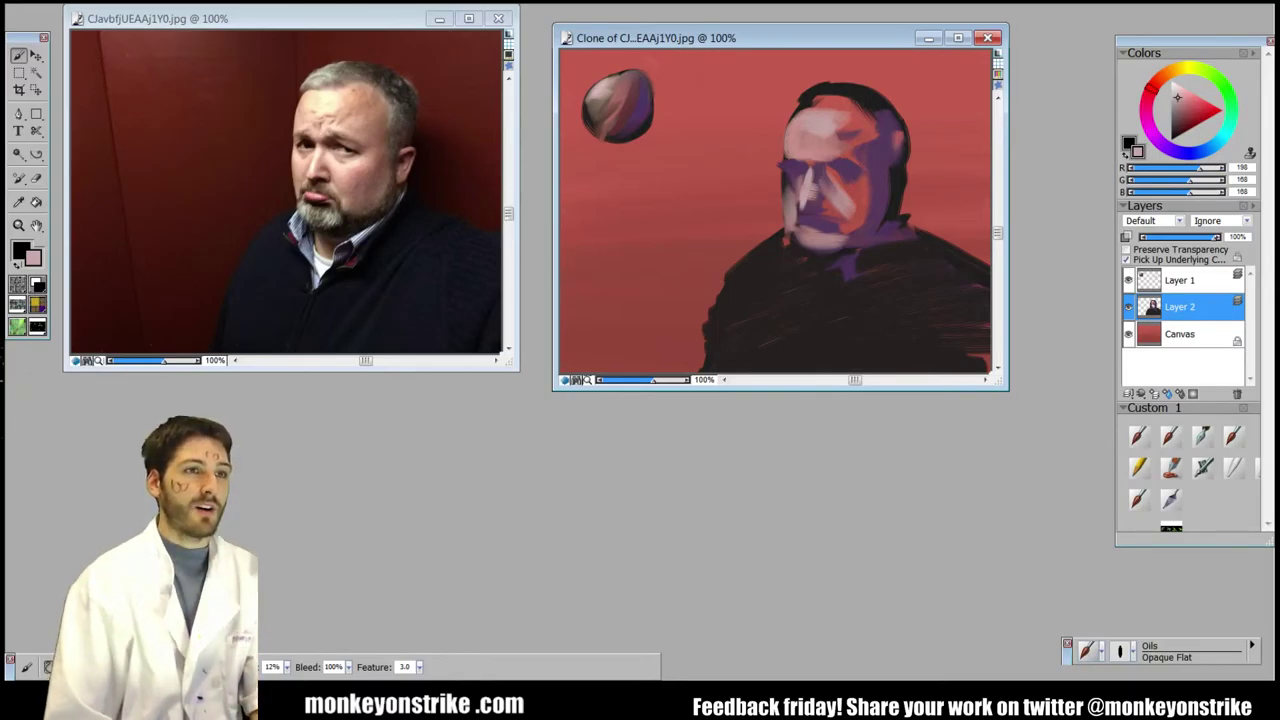
Step: Model the cheek, eye area and upper forehead with a colour sampled from the blob's violet side, and enlarge the painting's window
alt+click(650, 92)
mouse_move(838, 184)
mouse_down()
mouse_move(864, 214)
mouse_move(862, 200)
mouse_move(856, 224)
mouse_move(846, 206)
mouse_move(838, 240)
mouse_up()
drag(839, 175, 829, 186)
drag(842, 130, 860, 99)
drag(1005, 386, 1021, 429)
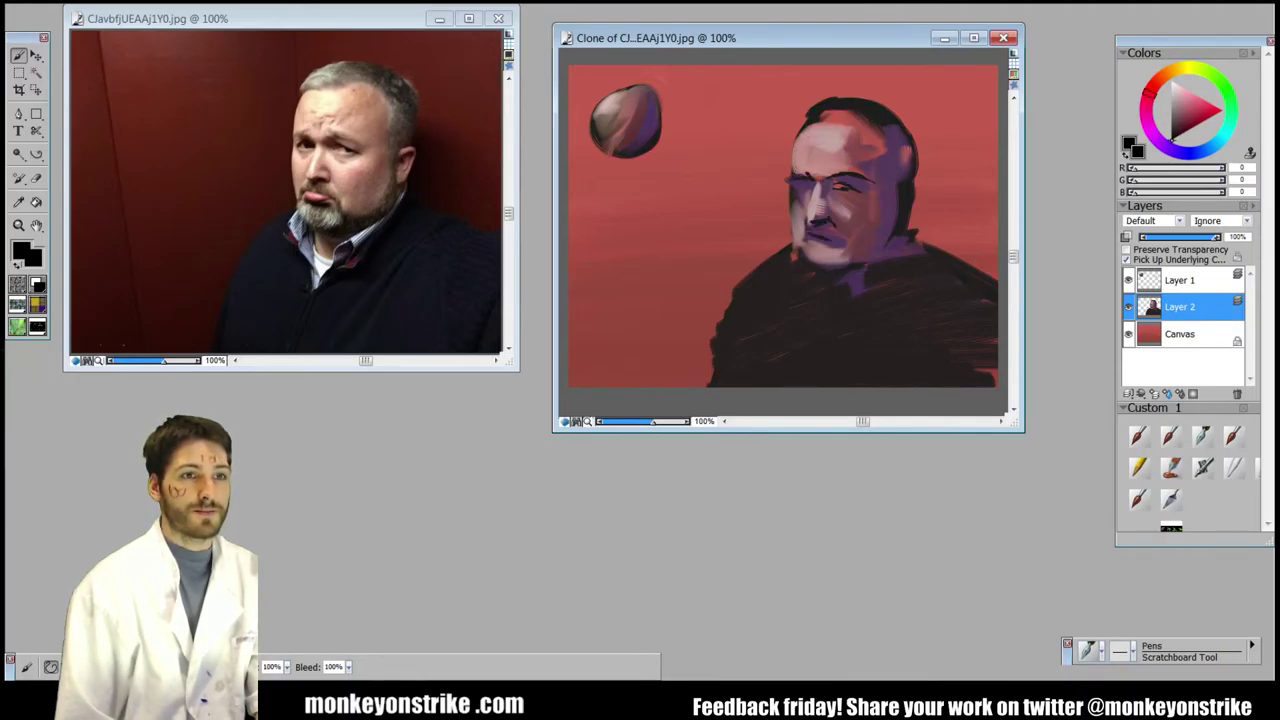
Step: Define the mouth and beard with thin black and sampled pink lines using the Scratchboard Tool pen
mouse_move(809, 238)
mouse_down()
mouse_move(822, 250)
mouse_move(797, 262)
mouse_move(821, 277)
mouse_move(830, 265)
mouse_up()
alt+click(812, 234)
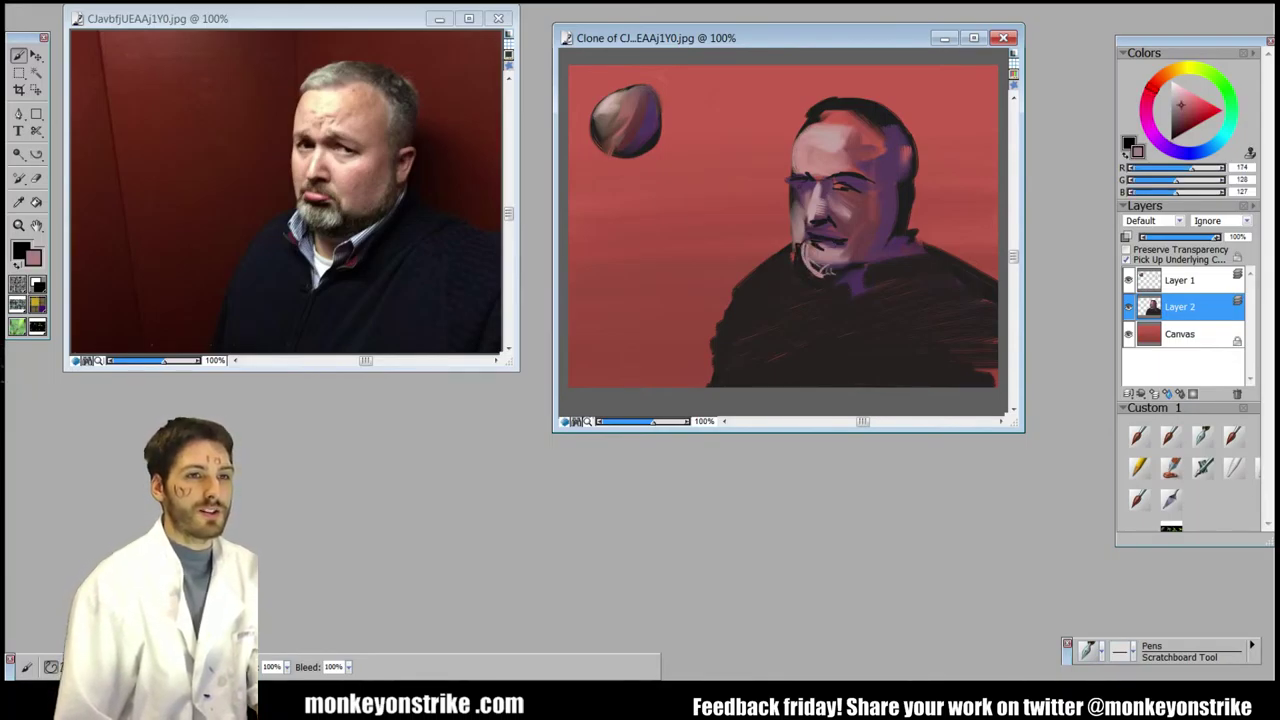
alt+click(823, 226)
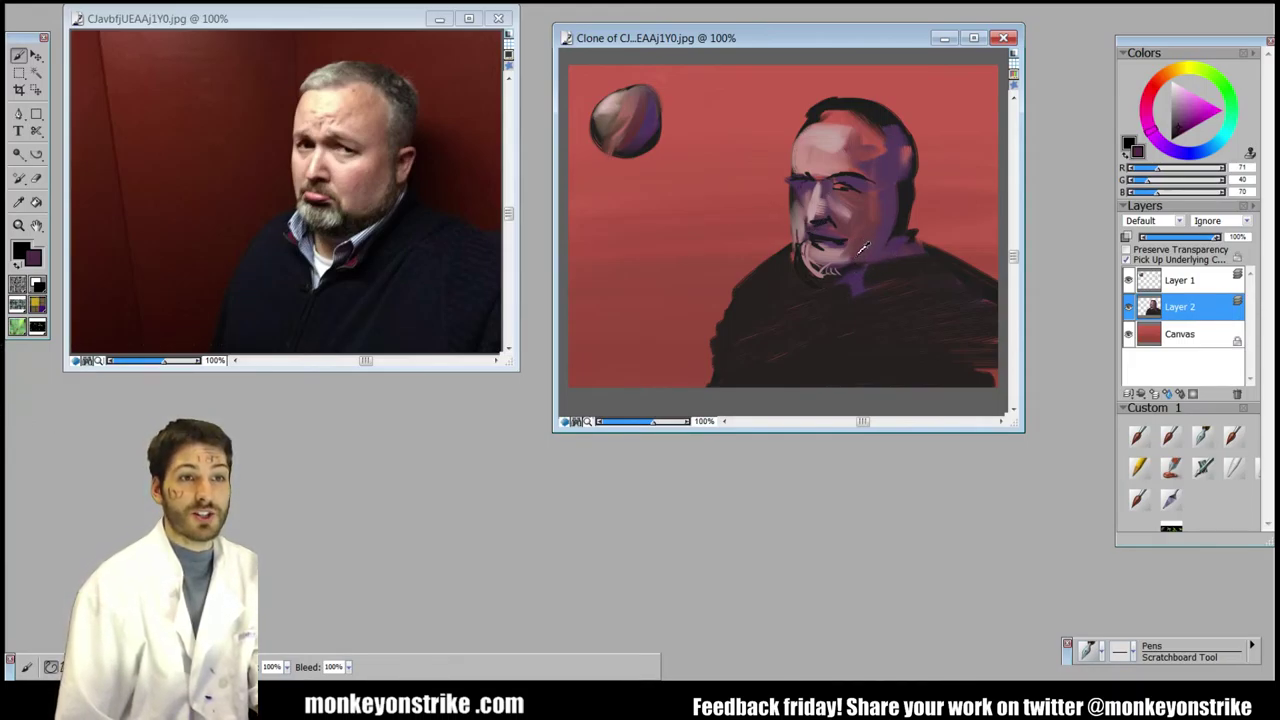
alt+click(855, 260)
drag(836, 274, 806, 264)
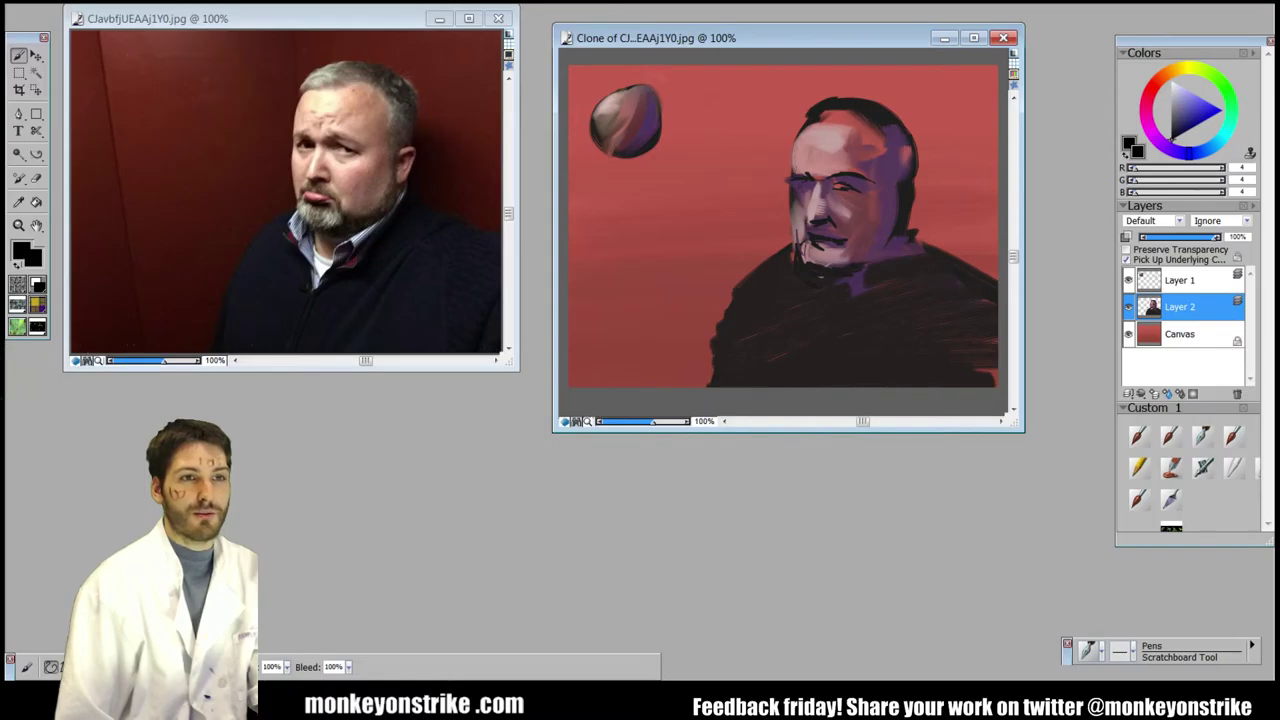
Step: Draw fine muted-pink lines sampled from the face over the beard, cheek creases, eyelid and forehead
alt+click(818, 245)
alt+click(822, 254)
mouse_move(804, 256)
mouse_down()
mouse_move(828, 272)
mouse_move(848, 254)
mouse_up()
drag(844, 228, 854, 260)
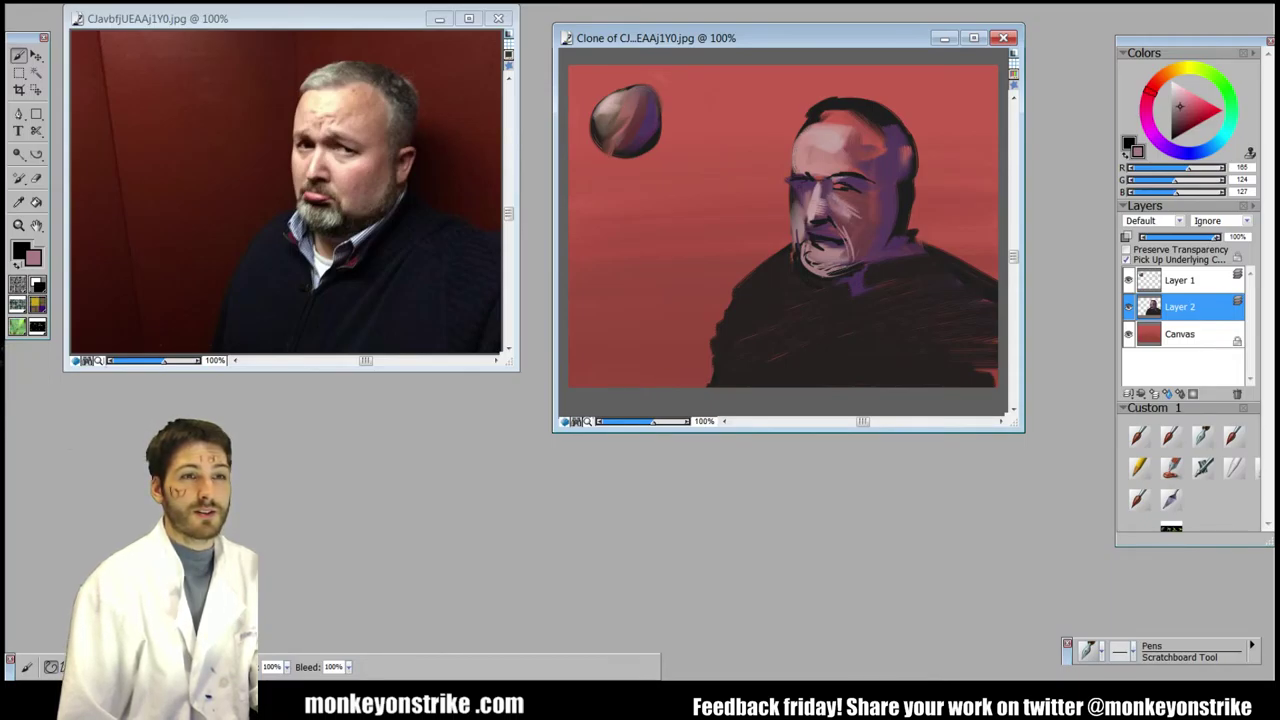
drag(842, 180, 862, 188)
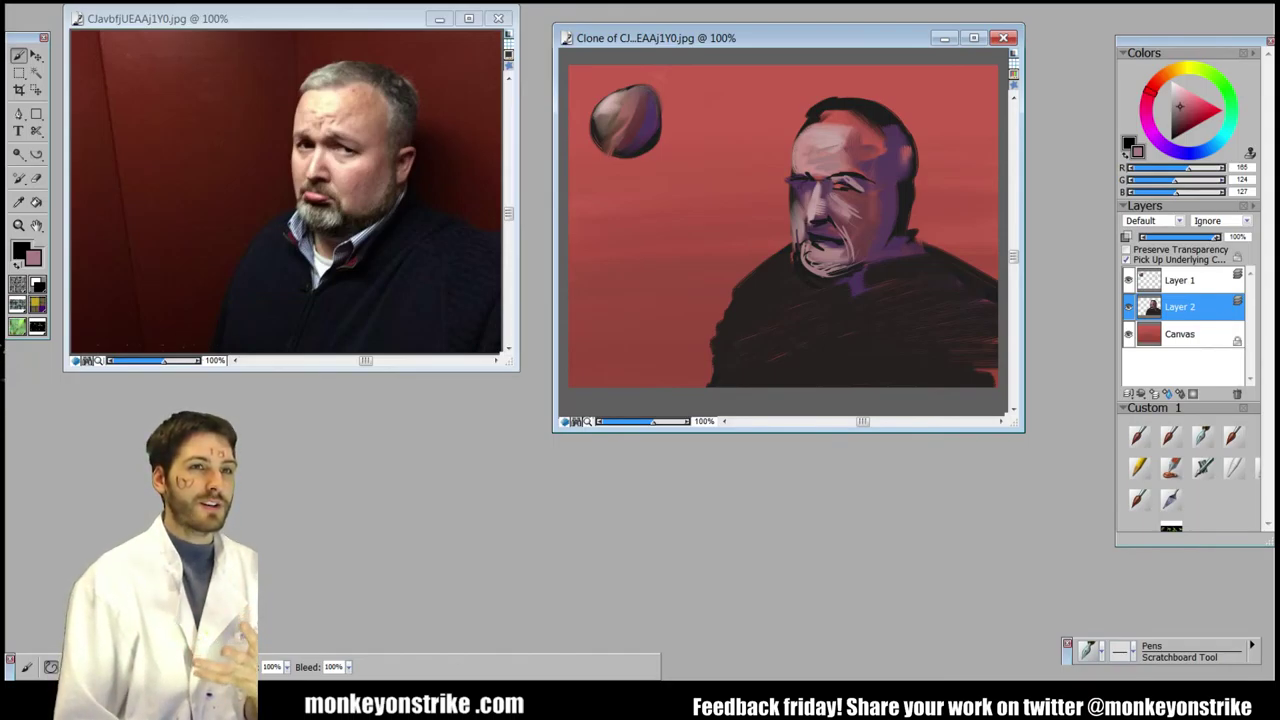
drag(848, 141, 850, 162)
drag(854, 141, 856, 162)
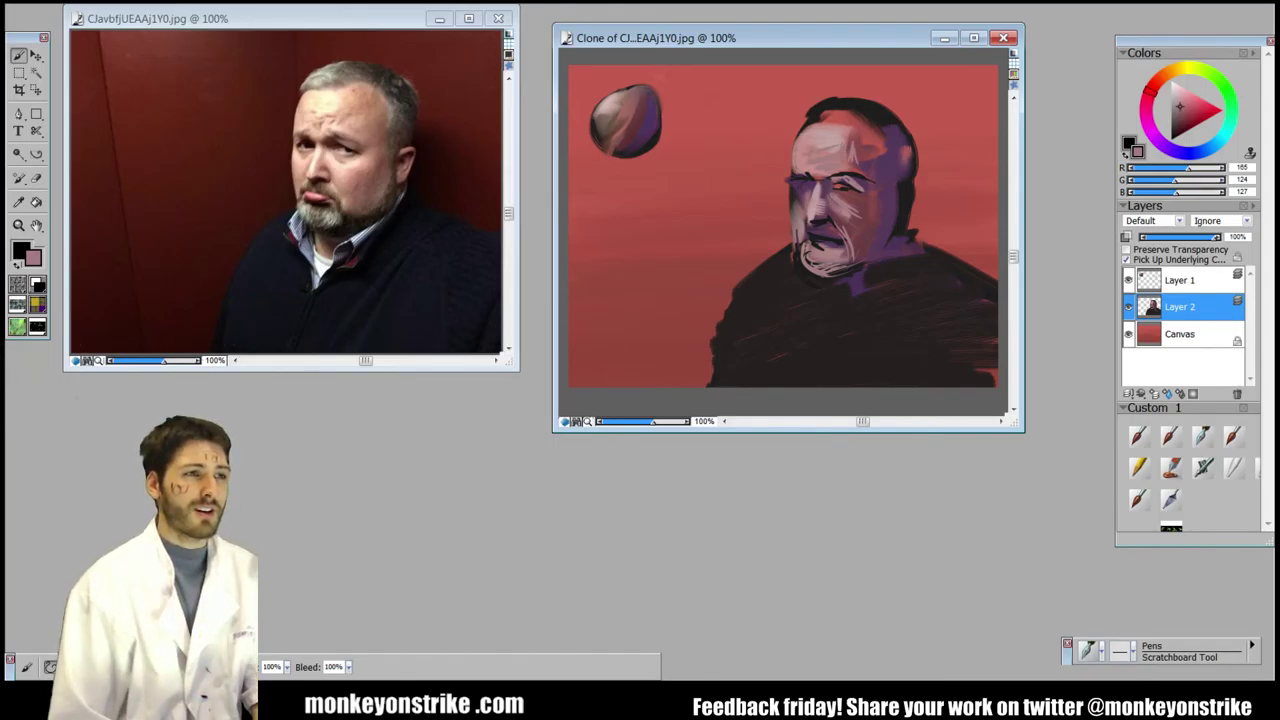
Step: Sketch both sides of the open shirt collar below the chin with thin muted-pink pen lines
drag(785, 265, 812, 330)
mouse_move(796, 268)
mouse_down()
mouse_move(810, 340)
mouse_move(868, 282)
mouse_move(896, 293)
mouse_move(903, 242)
mouse_move(898, 290)
mouse_up()
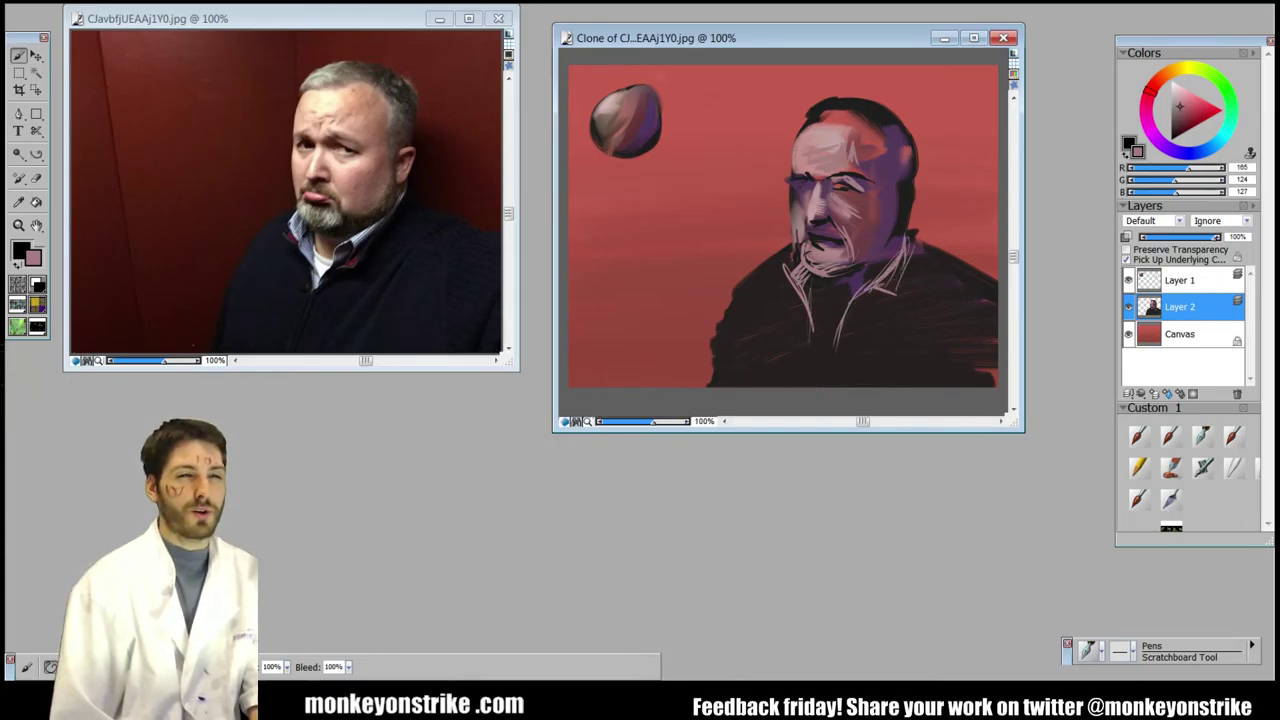
drag(796, 246, 788, 270)
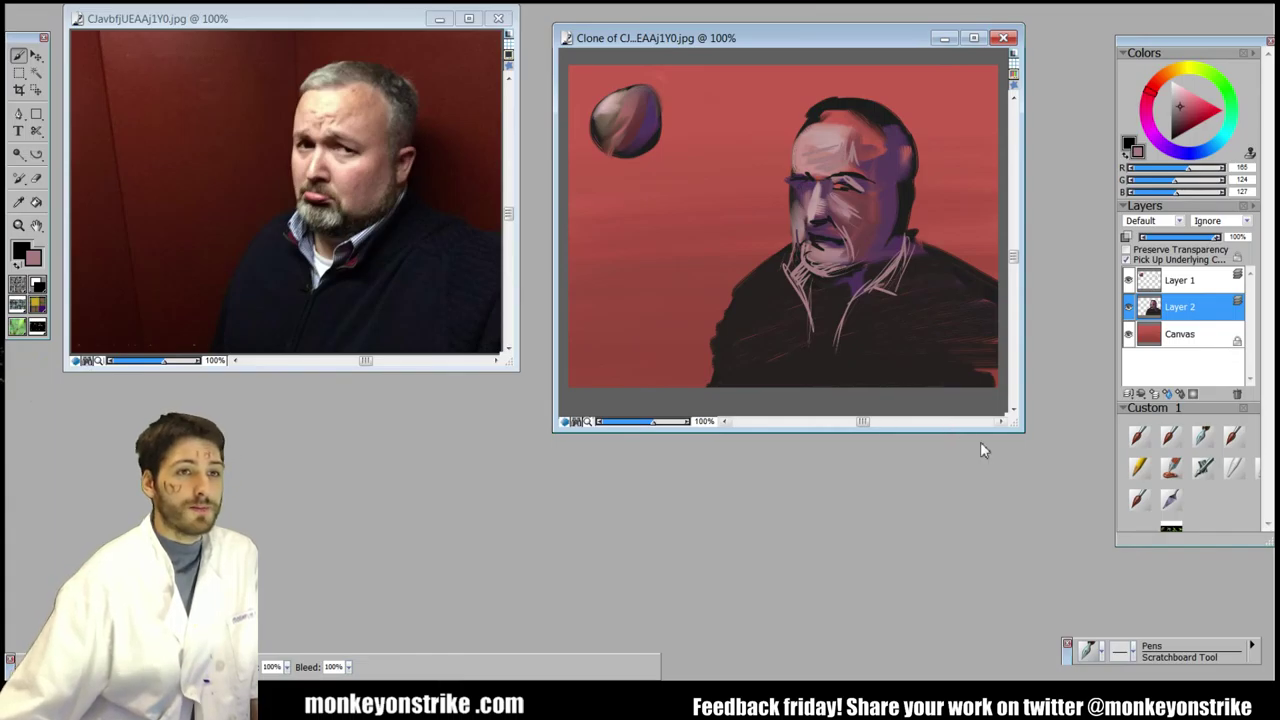
Step: Mix a light peach (RGB 255, 202, 147) and add pen highlights to the nose, cheeks, forehead and chin
key(n)
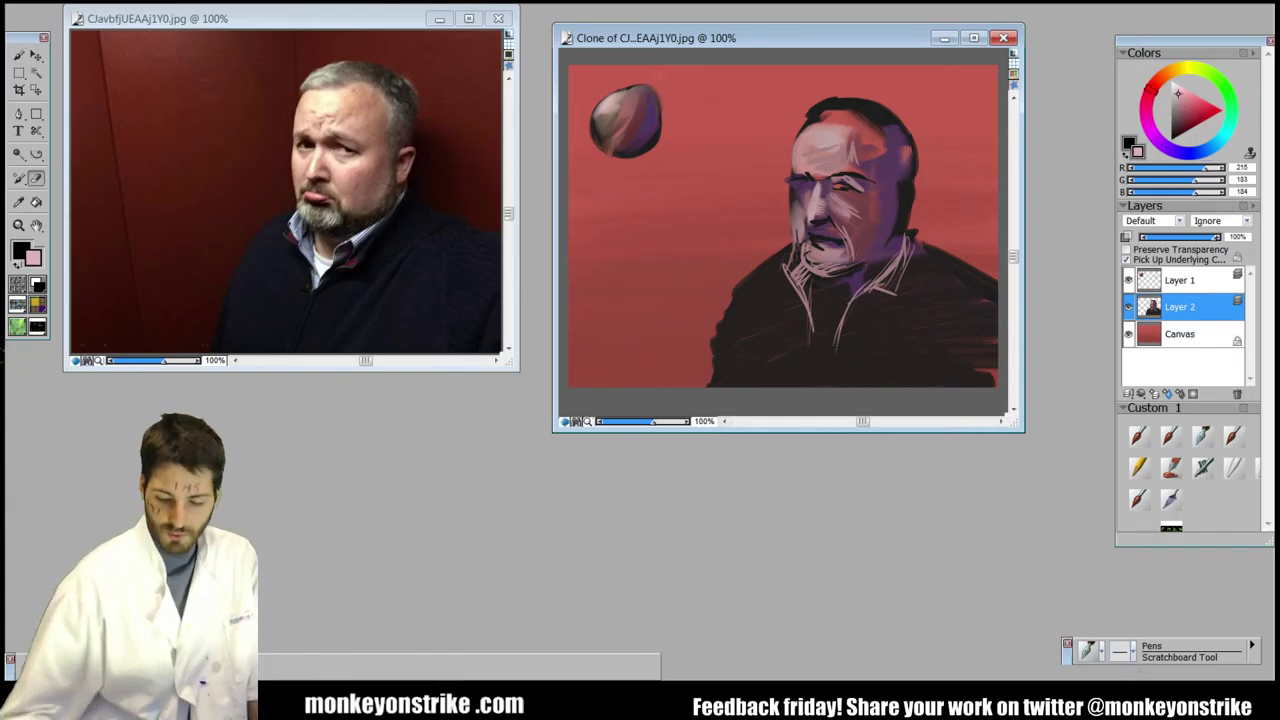
key(b)
drag(1151, 84, 1167, 72)
click(1193, 93)
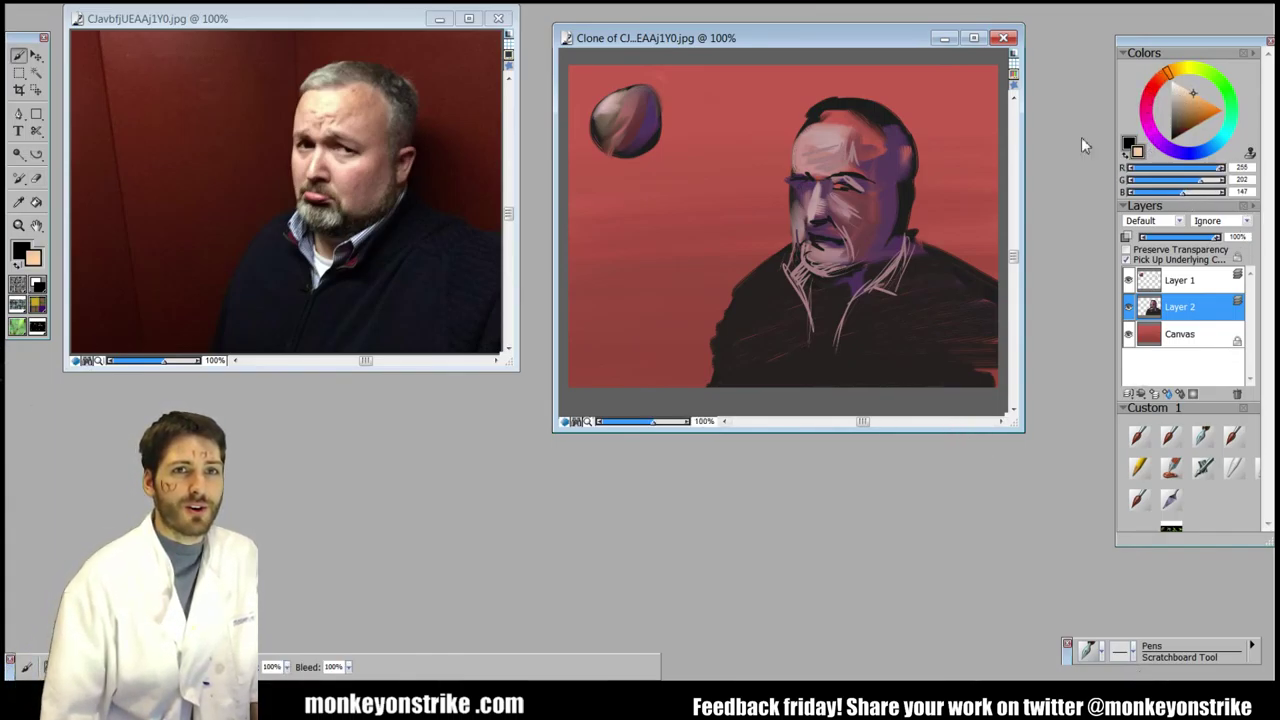
mouse_move(816, 188)
mouse_down()
mouse_move(812, 220)
mouse_move(875, 196)
mouse_up()
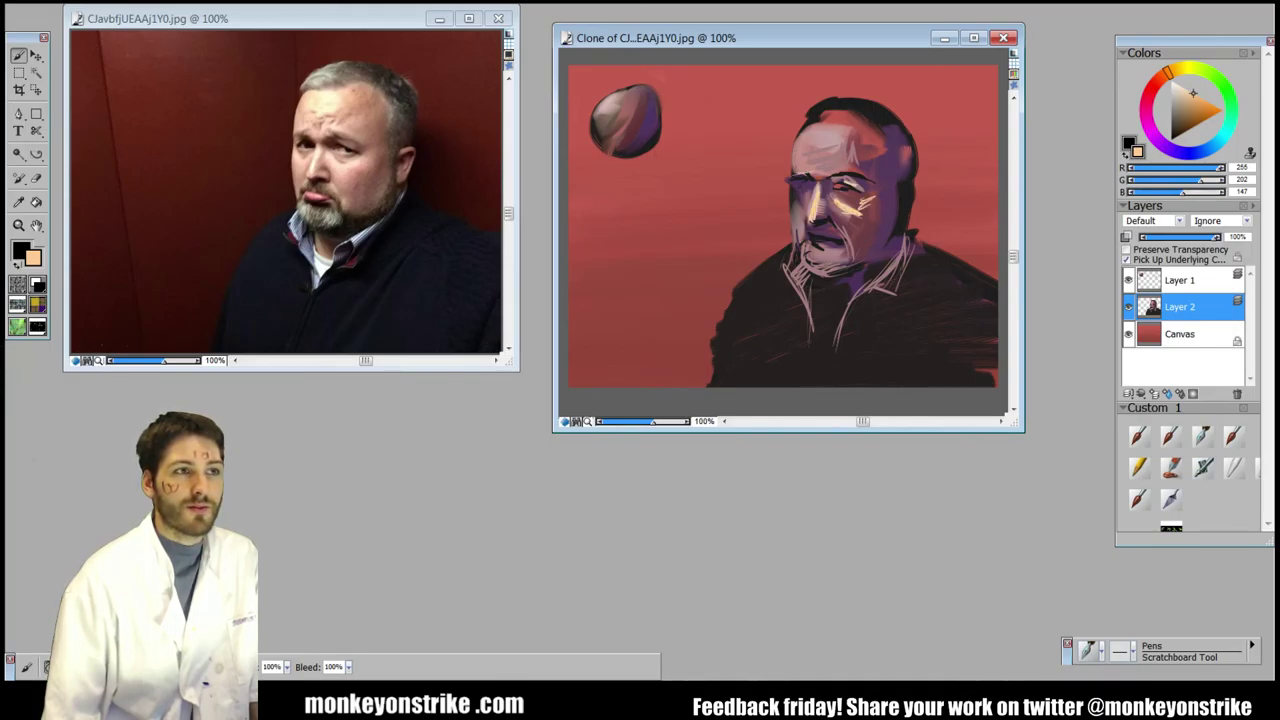
mouse_move(840, 152)
mouse_down()
mouse_move(812, 138)
mouse_move(810, 150)
mouse_up()
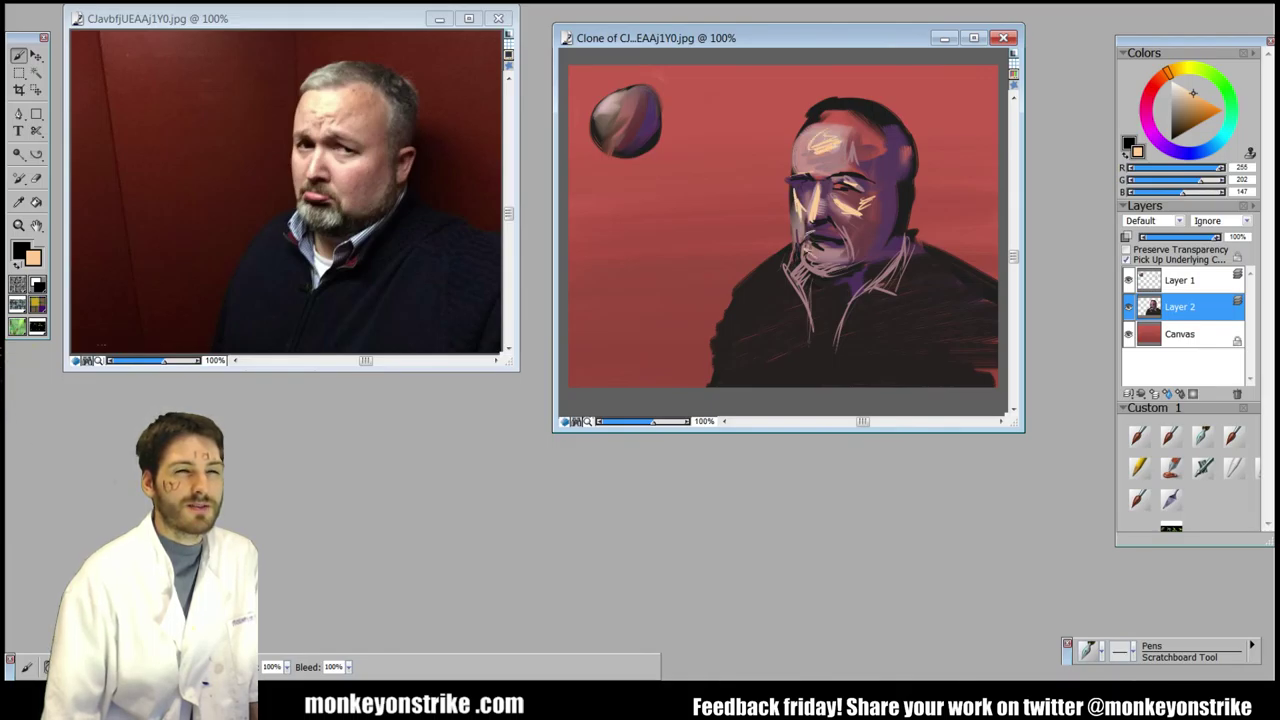
drag(808, 255, 834, 246)
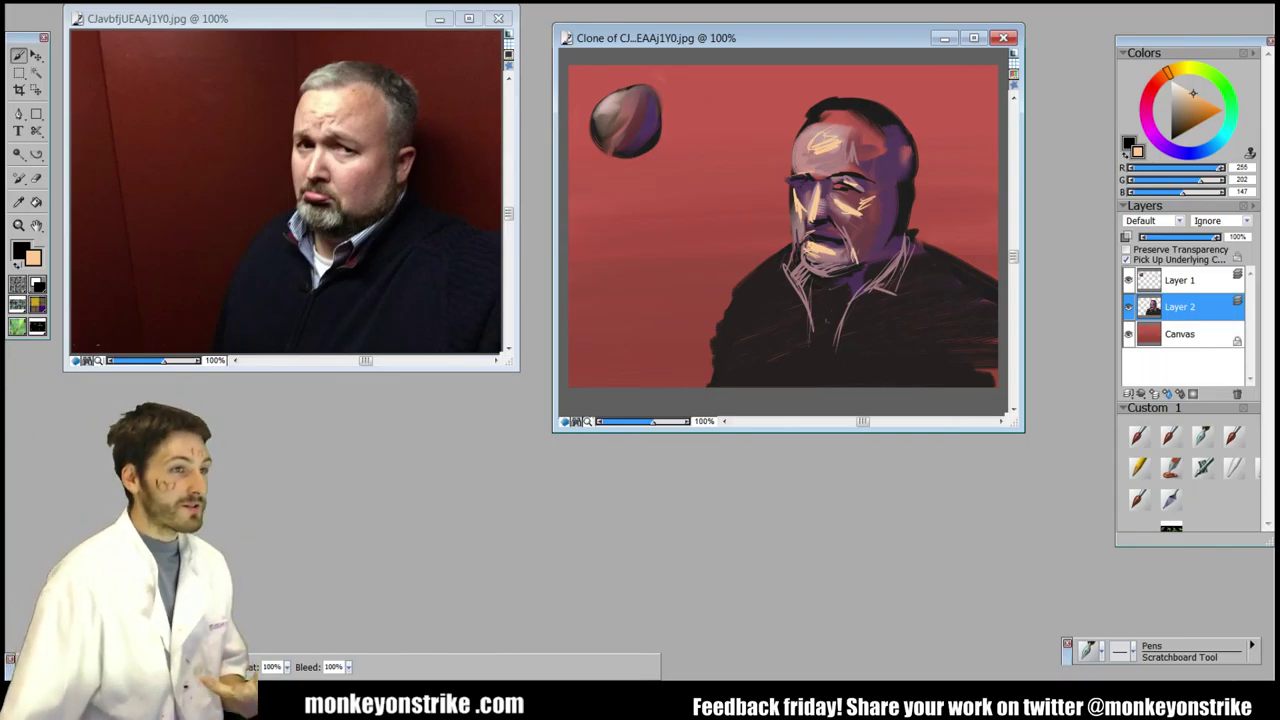
key(alt+Tab)
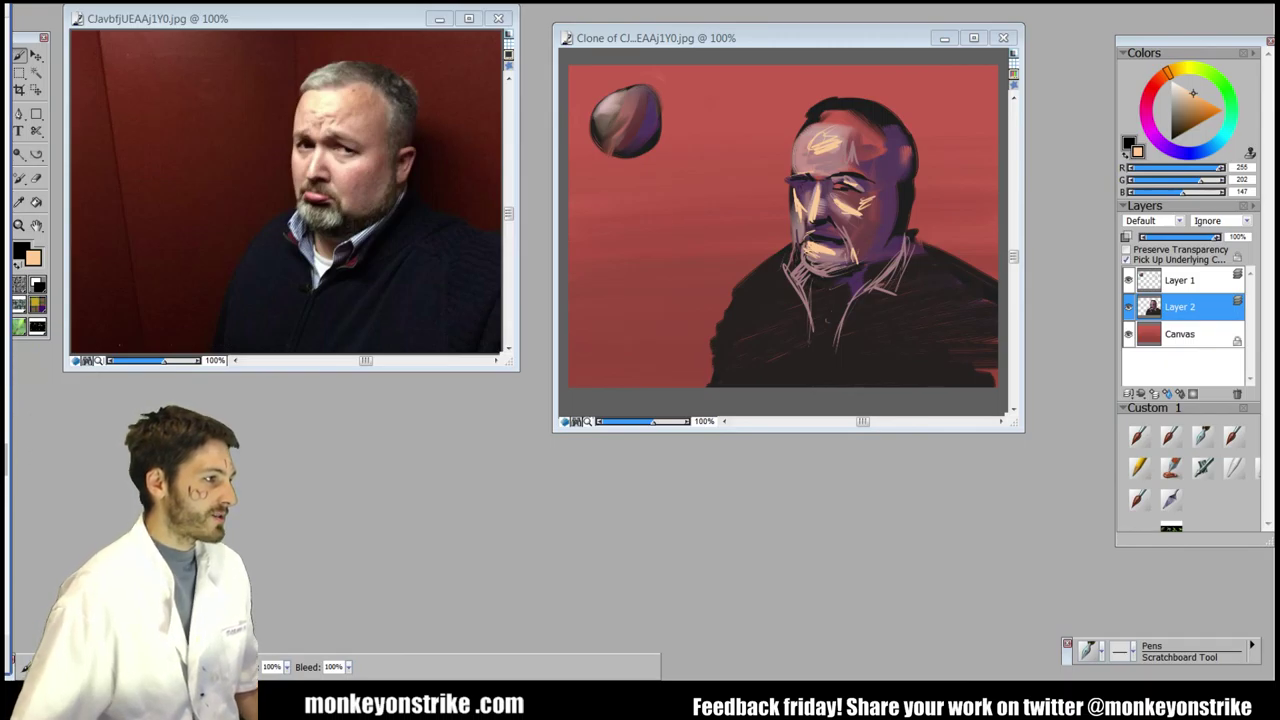